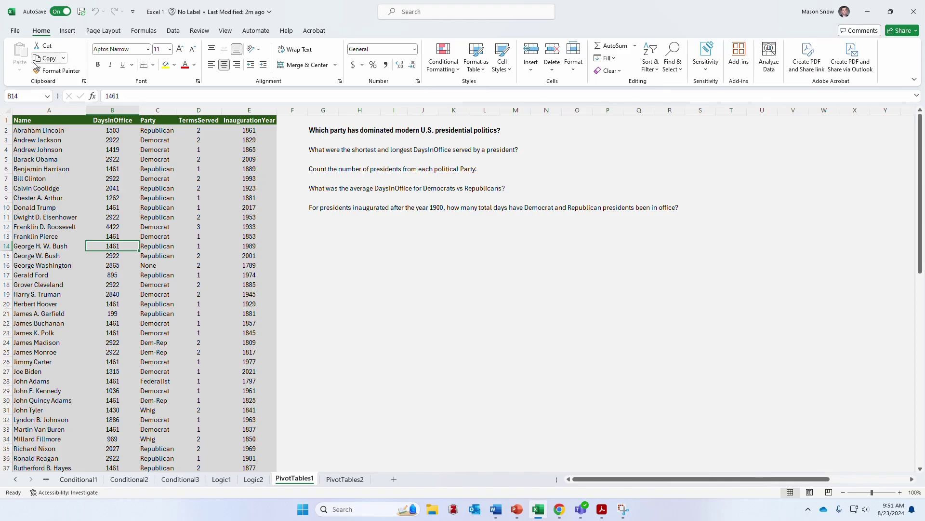
# Create a PivotTable from the presidents data in A1:E46, placed on the existing worksheet at cell G14.
pyautogui.click(67, 31)
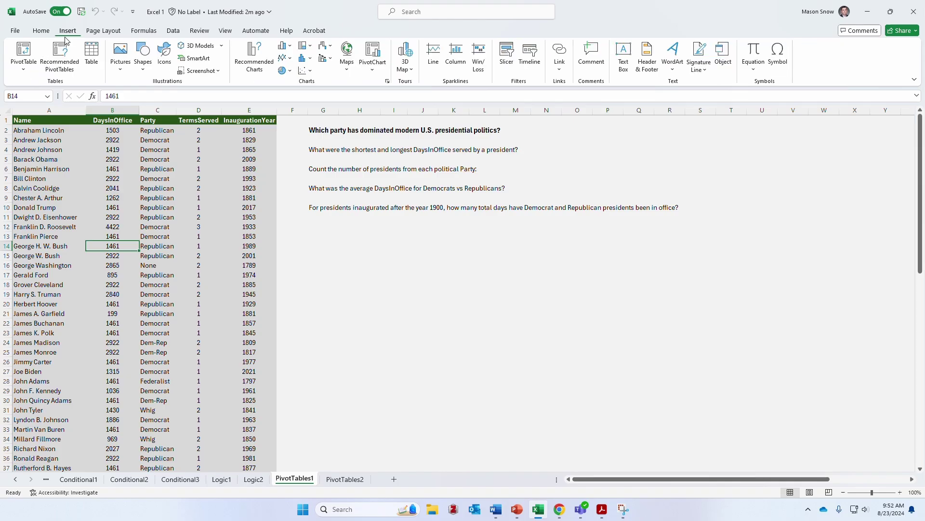
pyautogui.click(34, 51)
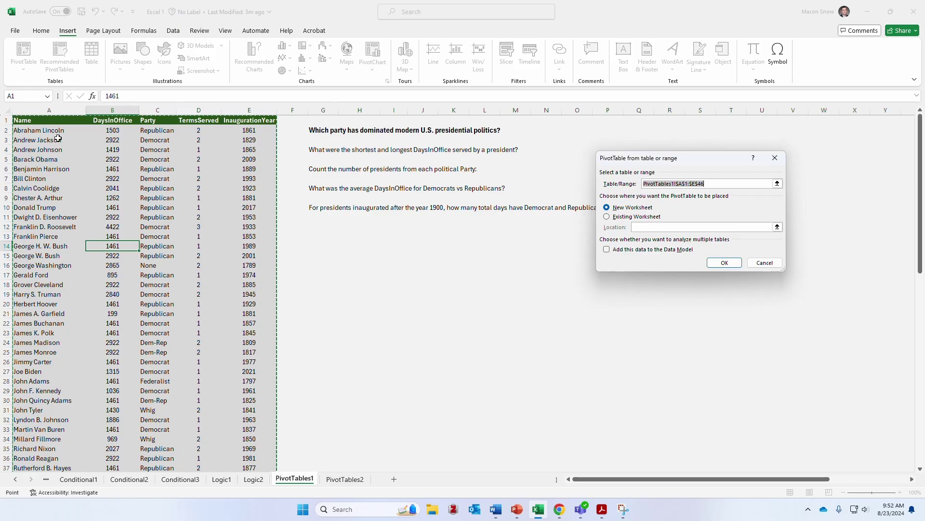
pyautogui.moveTo(675, 159); pyautogui.dragTo(540, 230)
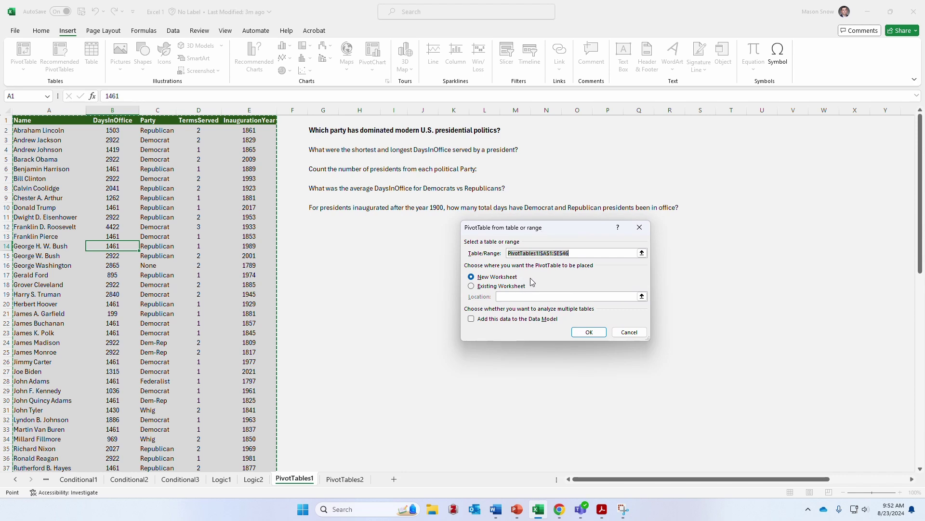
pyautogui.click(475, 288)
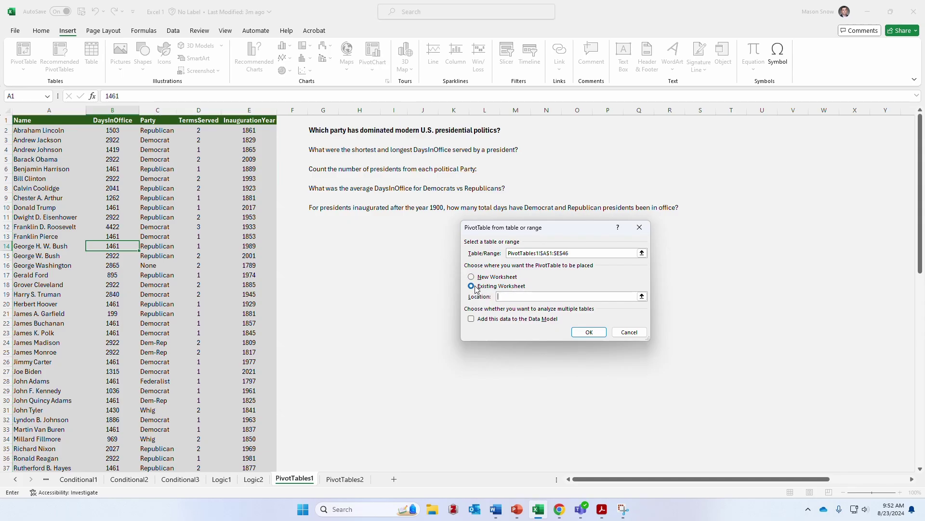
pyautogui.click(318, 245)
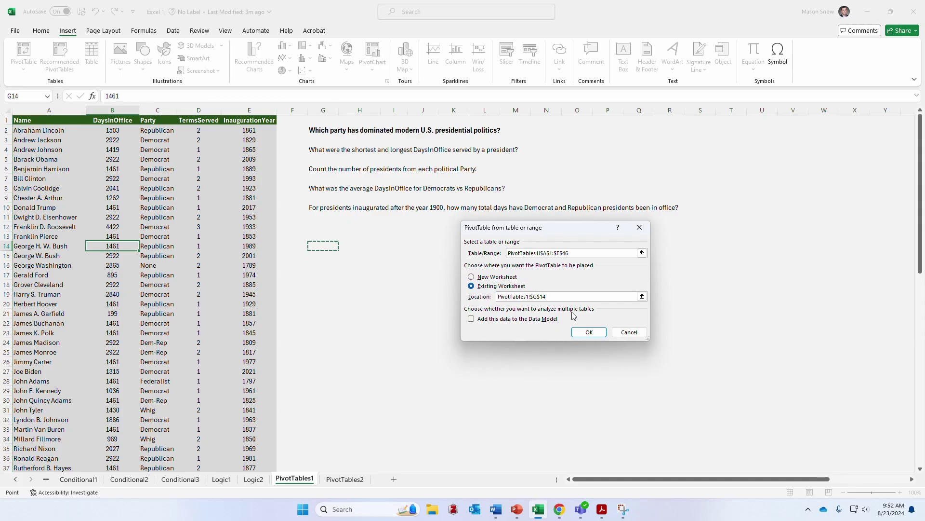
pyautogui.click(589, 333)
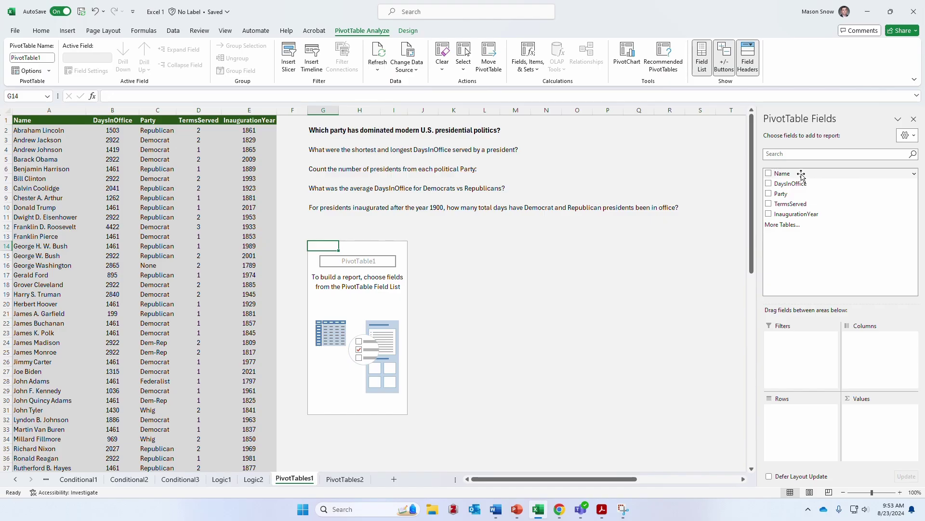
# Add Name to the PivotTable values and replace it with the DaysInOffice field.
pyautogui.moveTo(801, 173); pyautogui.dragTo(885, 429)
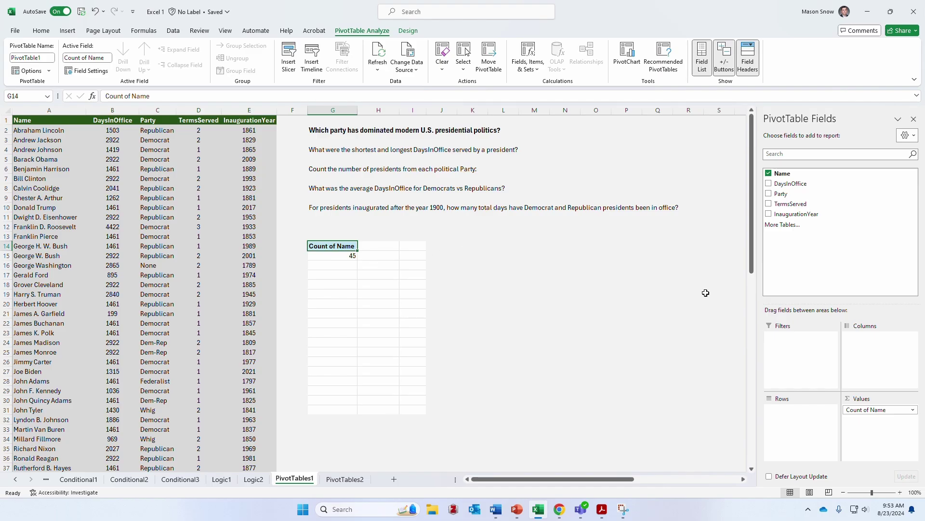
pyautogui.click(906, 410)
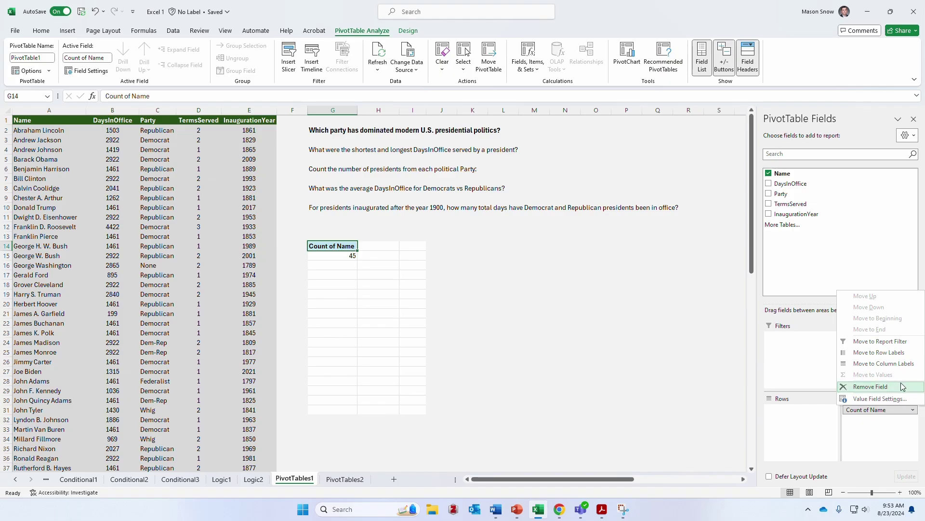
pyautogui.click(872, 387)
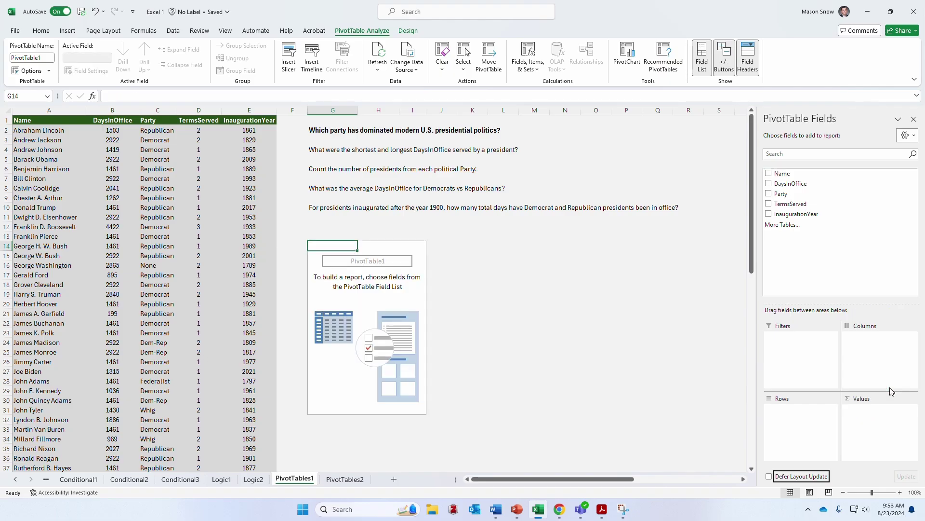
pyautogui.moveTo(791, 183); pyautogui.dragTo(871, 414)
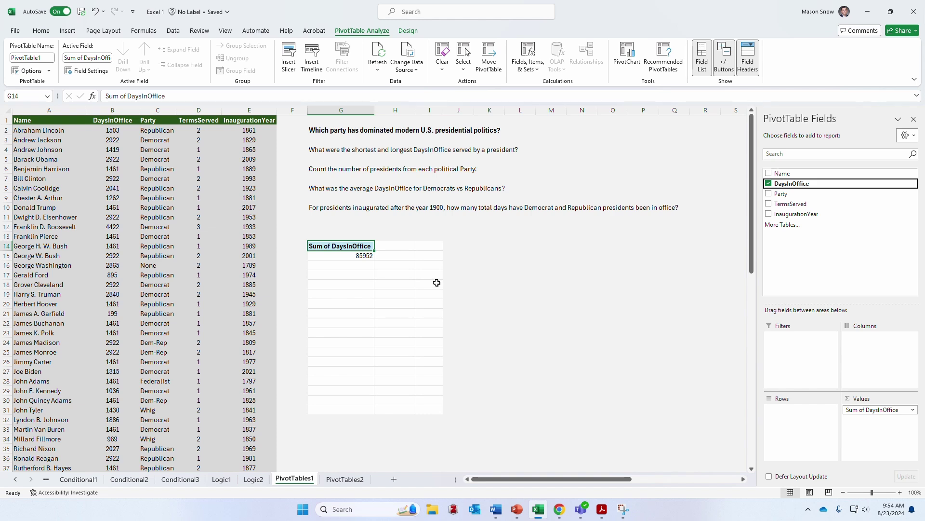
# Divide the PivotTable's DaysInOffice sum by 365 in cell J15, and clear the cell again.
pyautogui.click(473, 255)
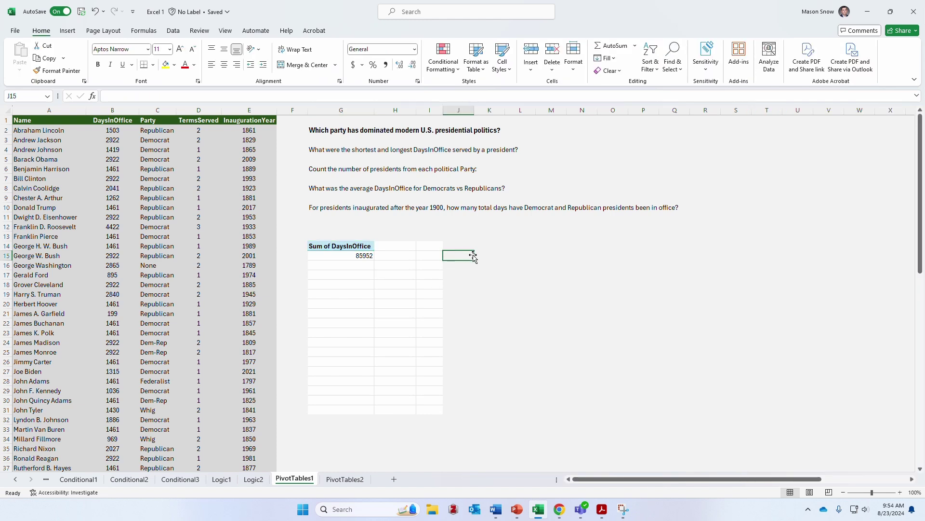
pyautogui.write('=')
pyautogui.press('Left')
pyautogui.press('Left')
pyautogui.press('Left')
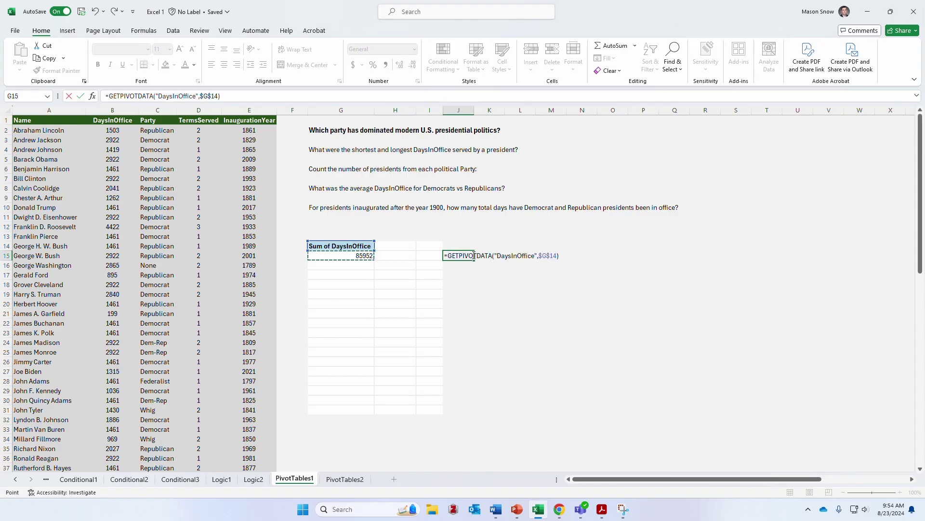
pyautogui.write('/365')
pyautogui.press('Return')
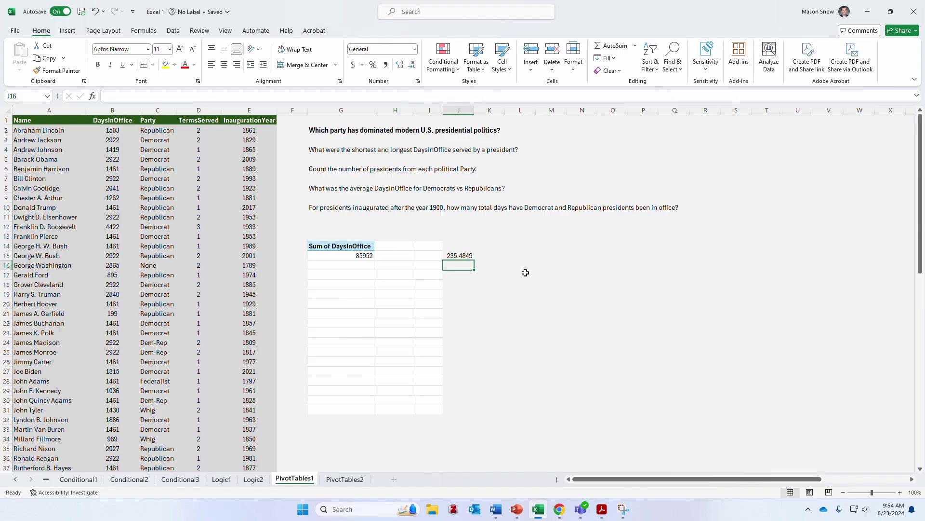
pyautogui.click(463, 256)
pyautogui.press('Delete')
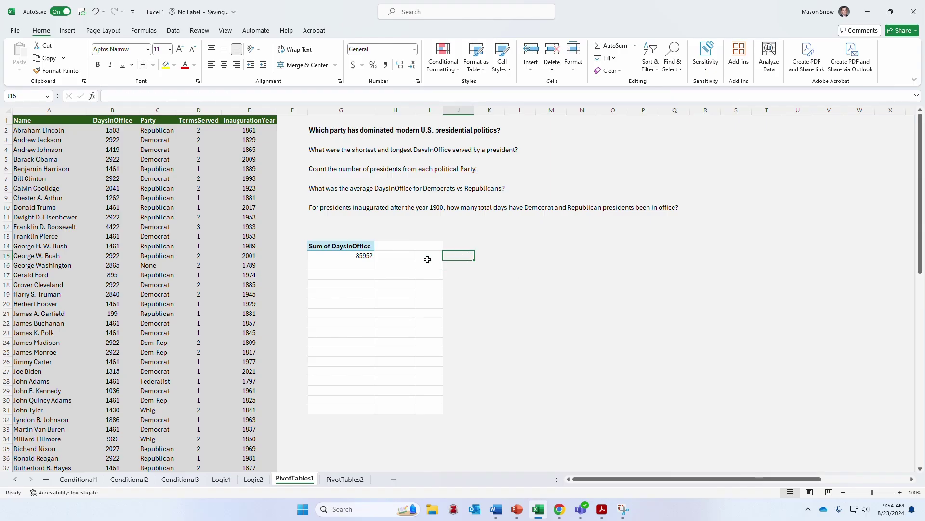
# Change the DaysInOffice value field in the PivotTable to summarize by Min.
pyautogui.click(347, 255)
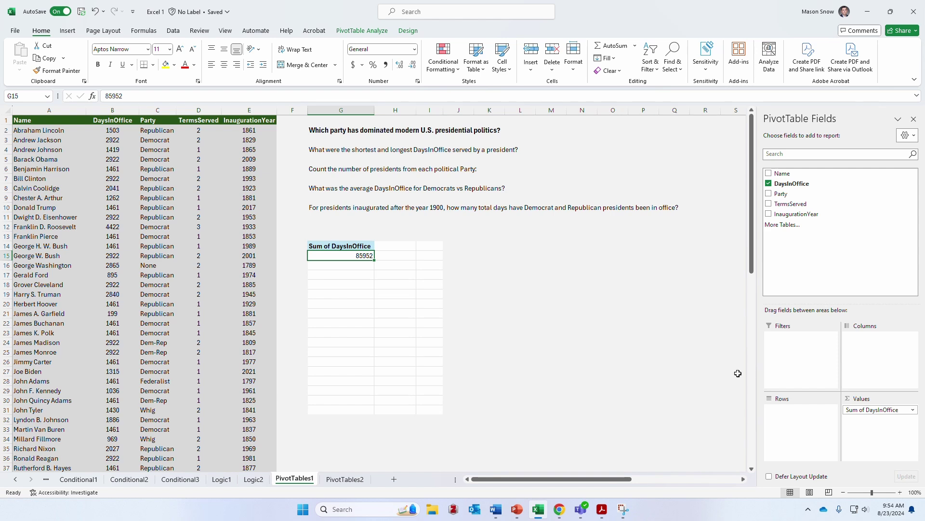
pyautogui.click(902, 411)
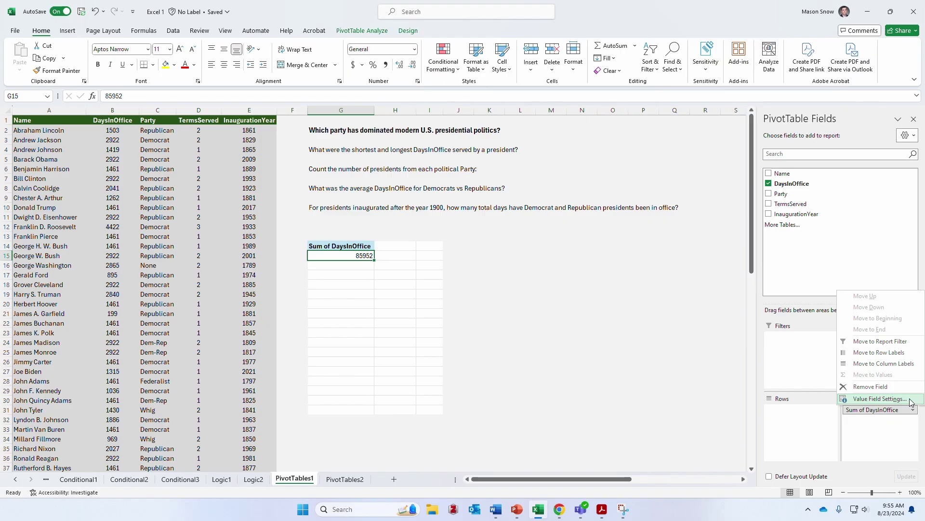
pyautogui.click(880, 398)
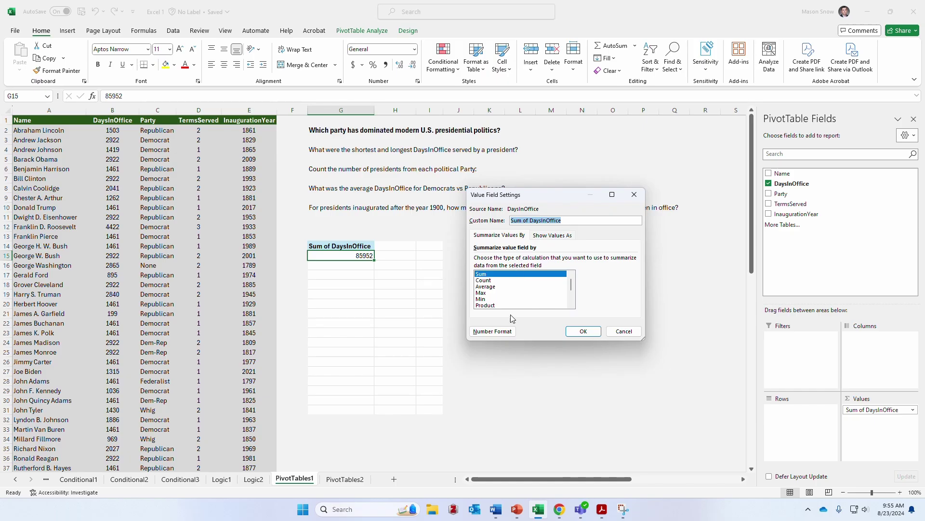
pyautogui.click(491, 299)
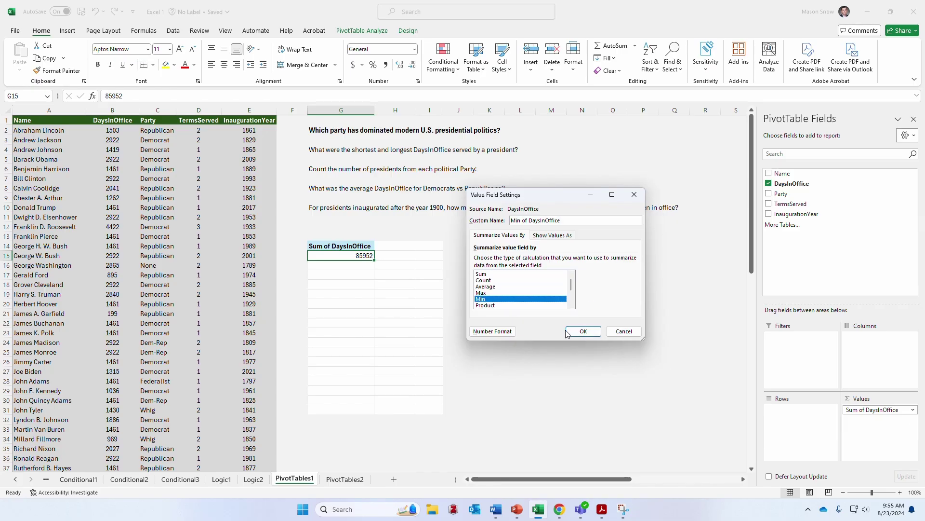
pyautogui.click(581, 332)
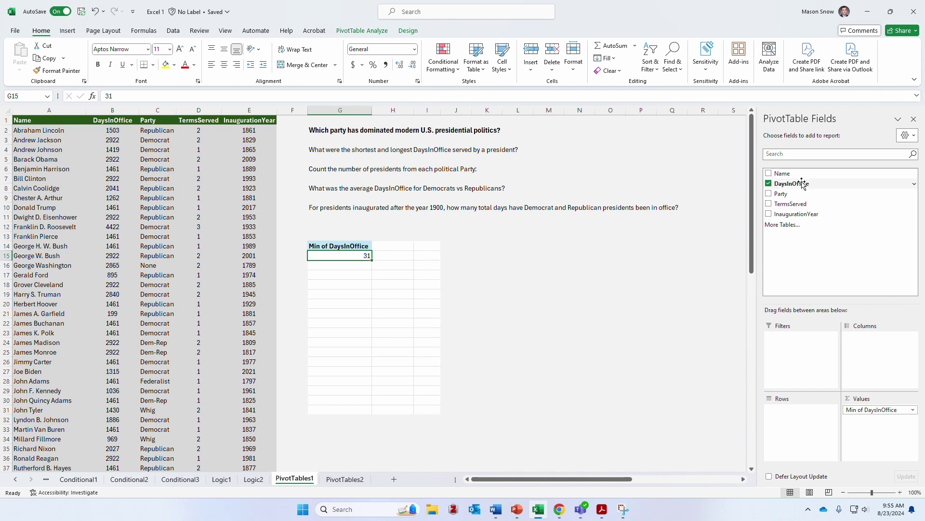
# Add DaysInOffice to the PivotTable values a second time and summarize it by Max.
pyautogui.moveTo(802, 183); pyautogui.dragTo(883, 424)
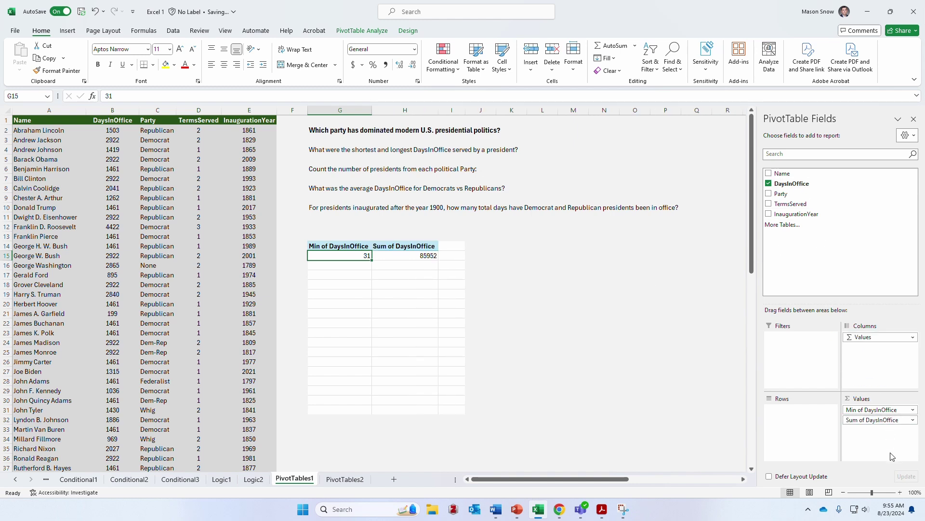
pyautogui.click(911, 420)
pyautogui.click(878, 409)
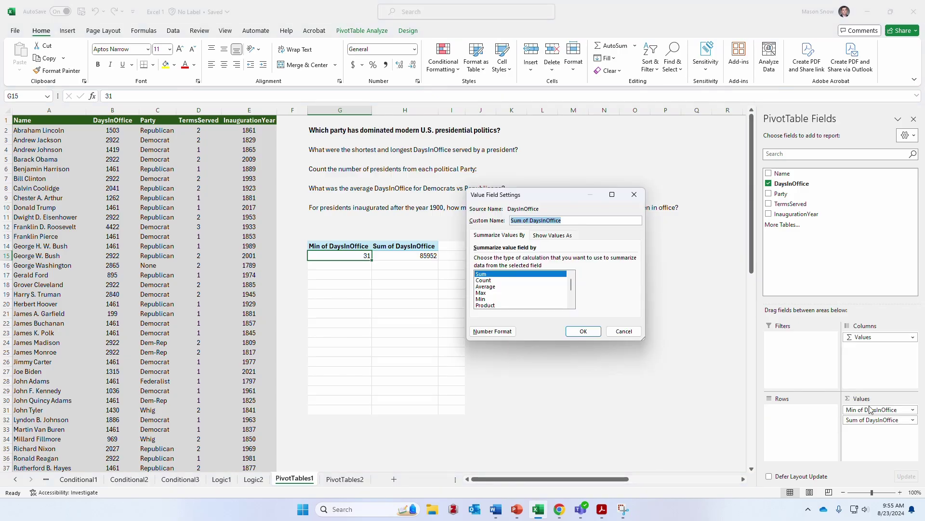
pyautogui.click(481, 293)
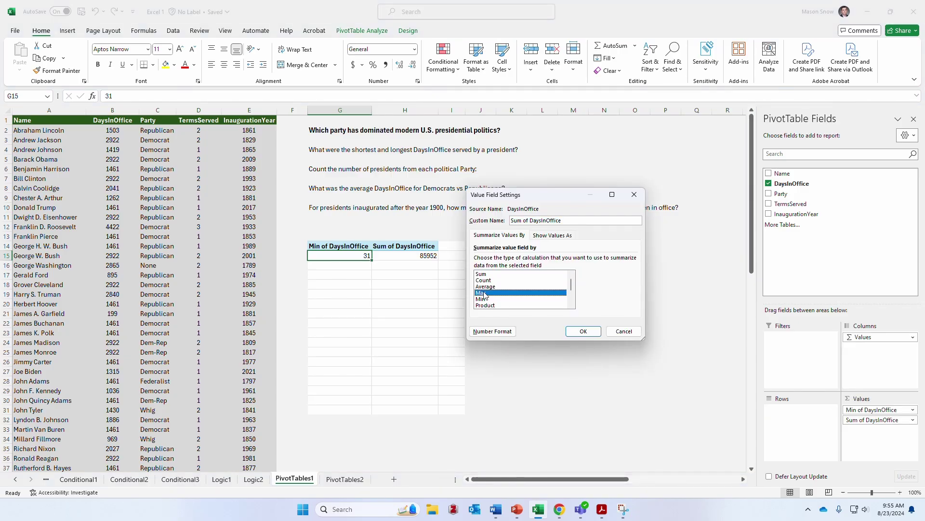
pyautogui.click(583, 331)
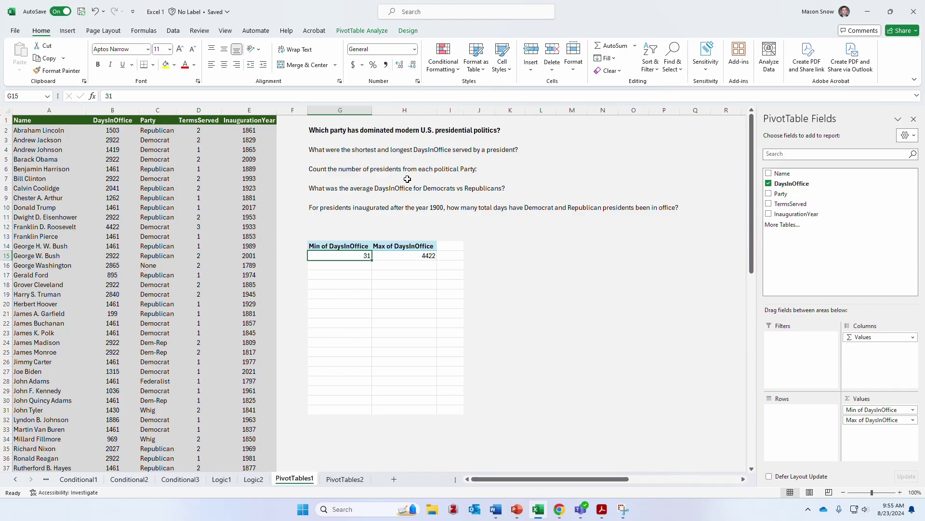
# Remove both the Max and Min of DaysInOffice fields from the PivotTable values.
pyautogui.click(911, 419)
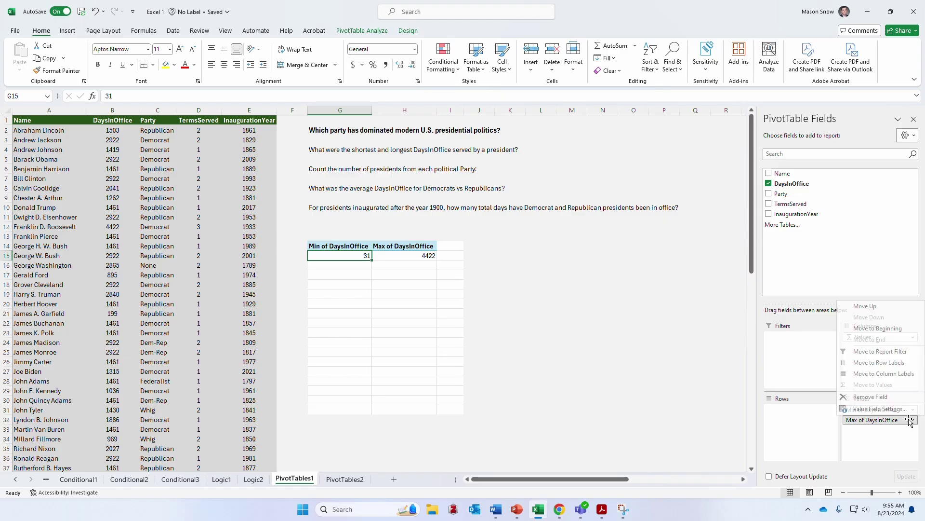
pyautogui.click(873, 397)
pyautogui.click(873, 409)
pyautogui.click(874, 389)
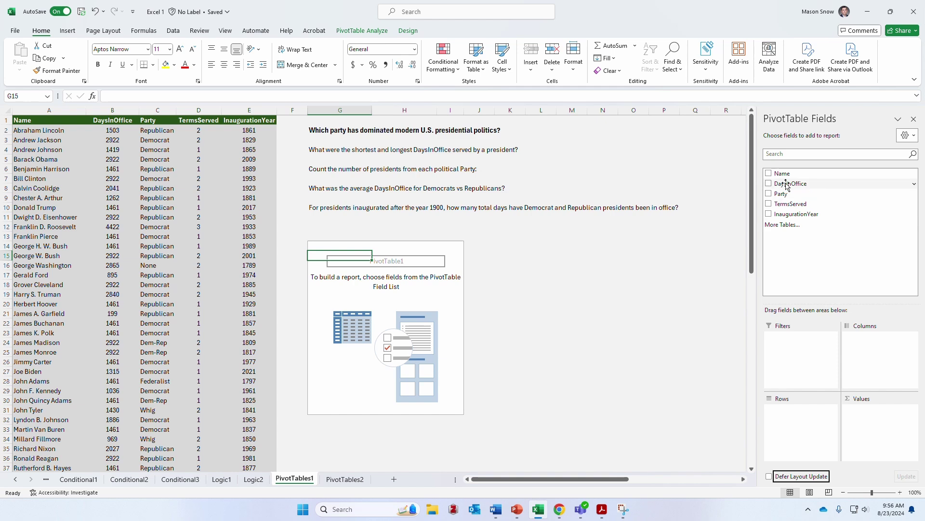
# Count the presidents per party by adding Name to the PivotTable values and Party to the rows.
pyautogui.moveTo(789, 177); pyautogui.dragTo(826, 366)
pyautogui.moveTo(866, 429); pyautogui.dragTo(867, 430)
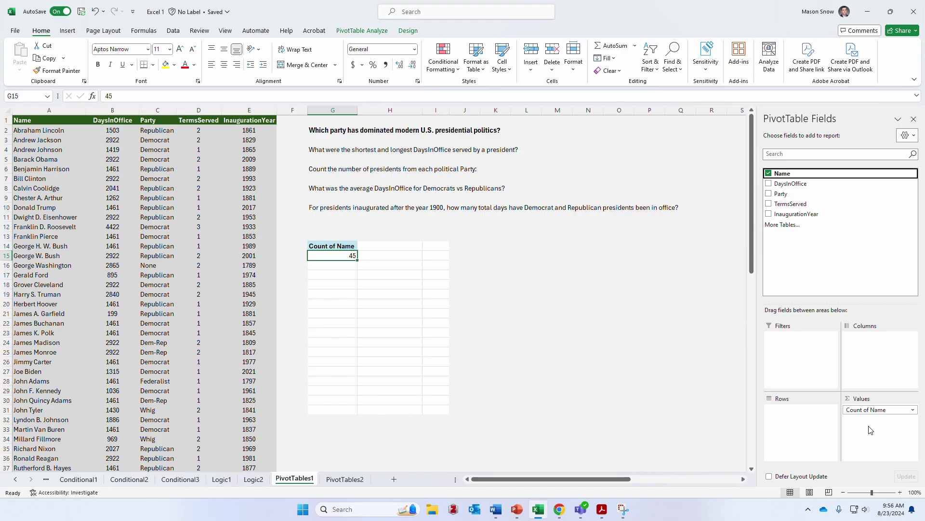
pyautogui.moveTo(782, 194); pyautogui.dragTo(803, 421)
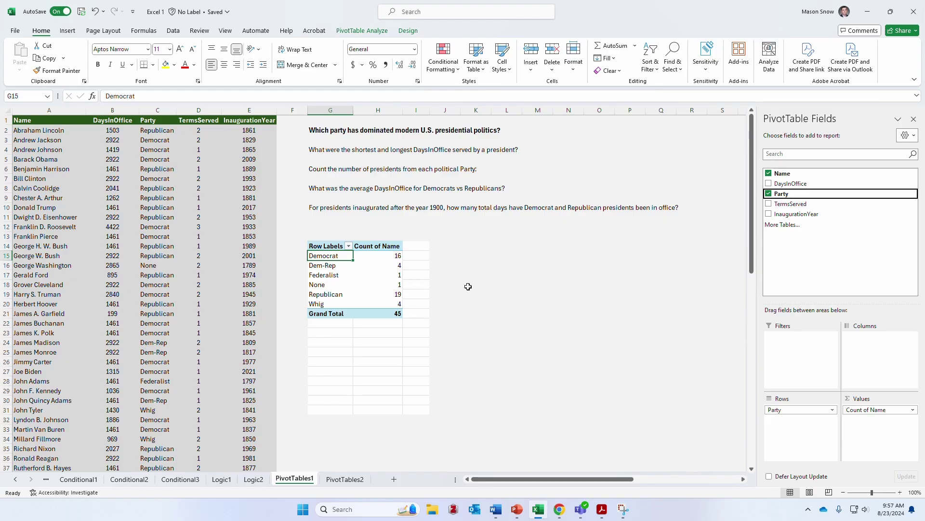
# Replace the Name count in the PivotTable values with the DaysInOffice field.
pyautogui.click(913, 410)
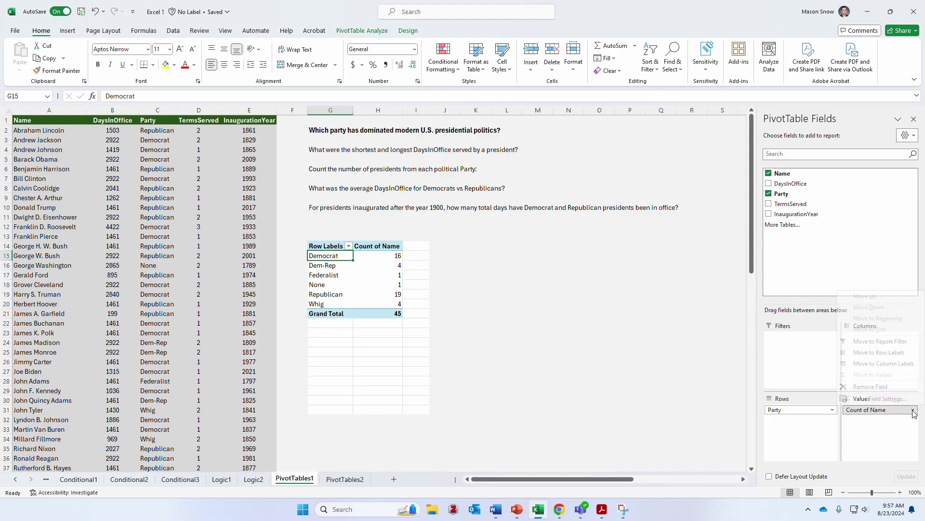
pyautogui.click(871, 387)
pyautogui.moveTo(800, 185); pyautogui.dragTo(882, 418)
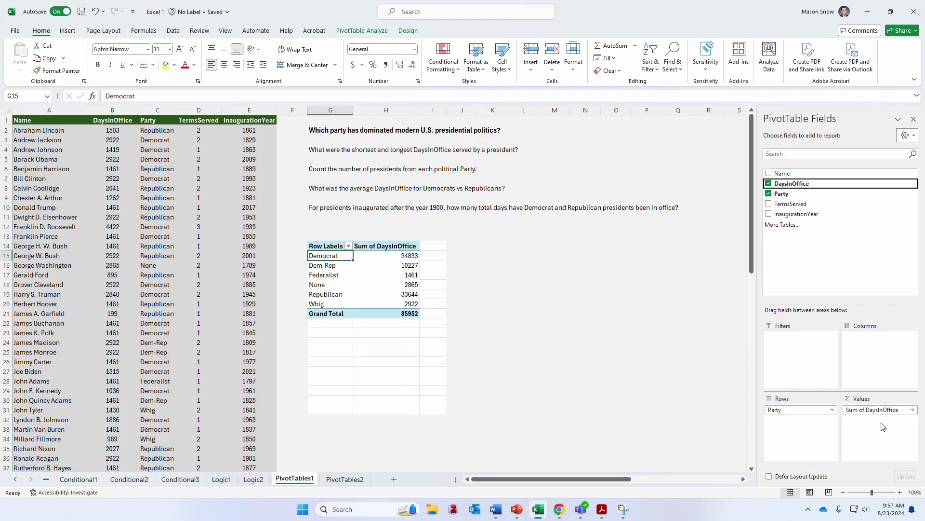
# Change the per-party DaysInOffice value field to summarize by Average.
pyautogui.click(910, 411)
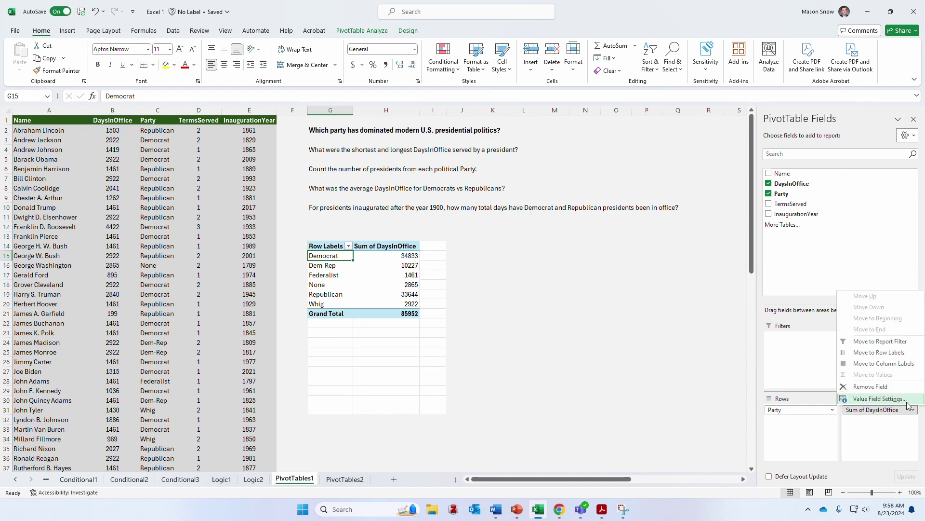
pyautogui.click(878, 399)
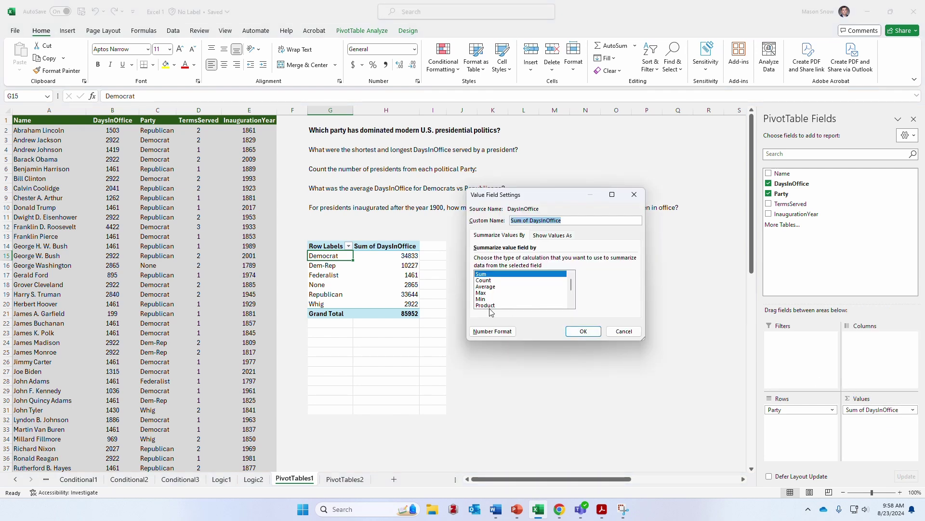
pyautogui.click(492, 286)
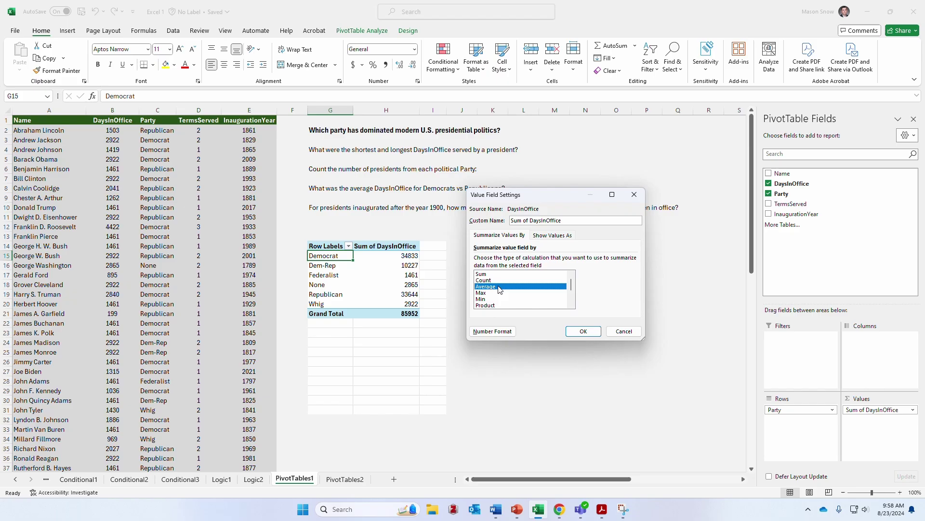
pyautogui.click(595, 335)
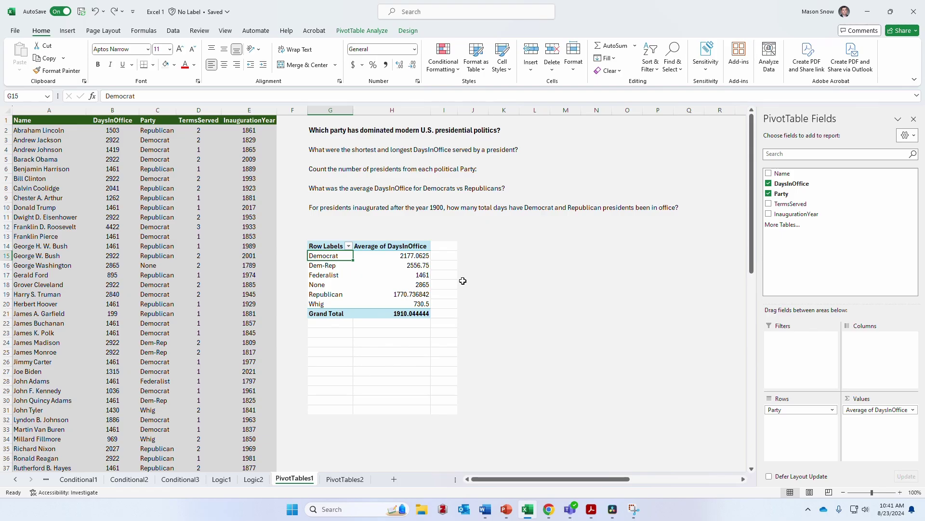
# Filter the PivotTable's row labels to show only the Democrat and Republican parties.
pyautogui.click(349, 247)
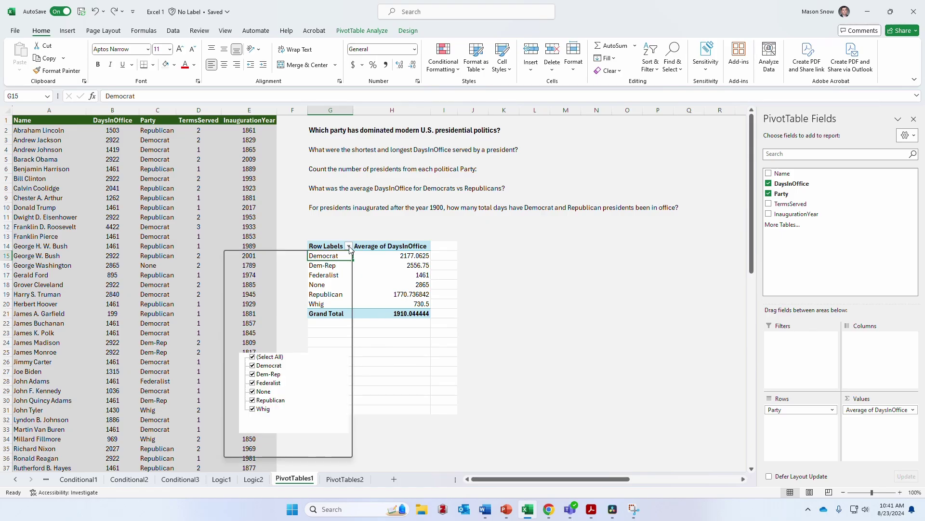
pyautogui.click(255, 357)
pyautogui.click(255, 366)
pyautogui.click(253, 400)
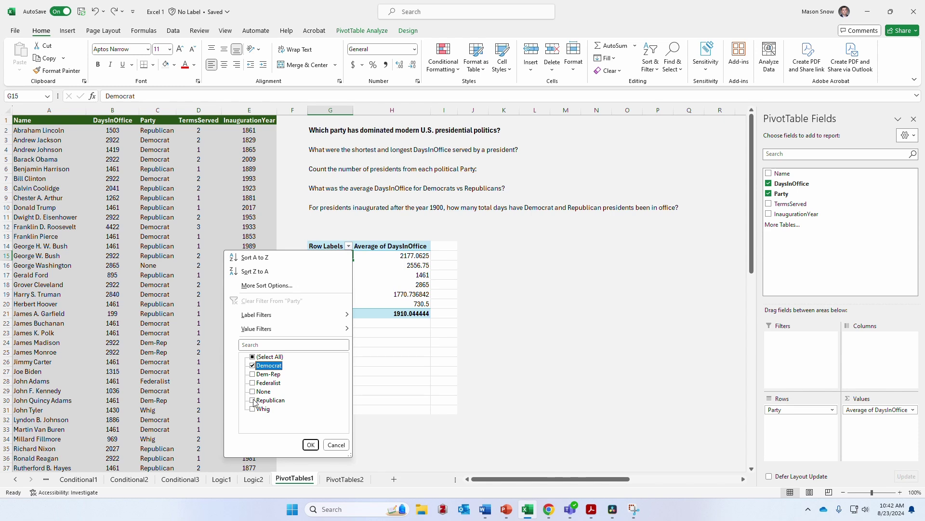
pyautogui.click(310, 444)
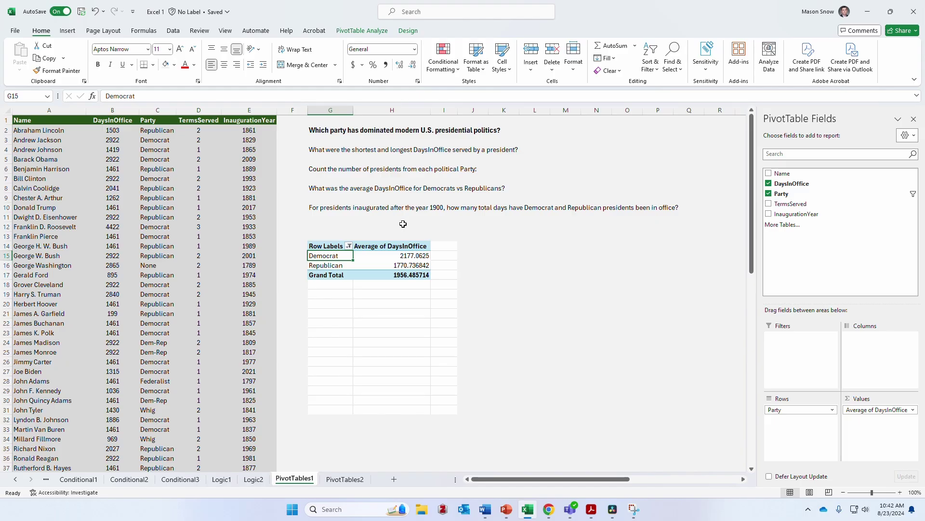
pyautogui.moveTo(404, 263)
pyautogui.moveTo(795, 217); pyautogui.dragTo(803, 350)
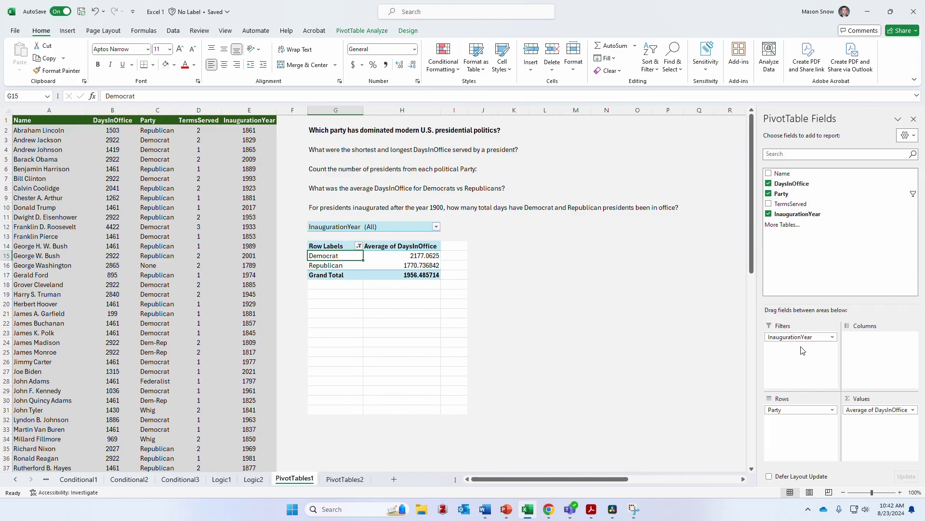
pyautogui.click(437, 227)
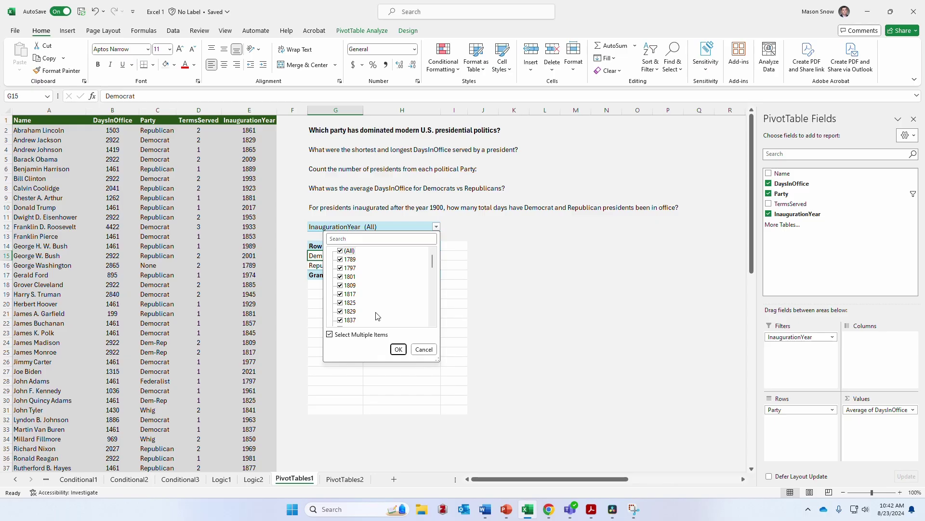
pyautogui.click(417, 348)
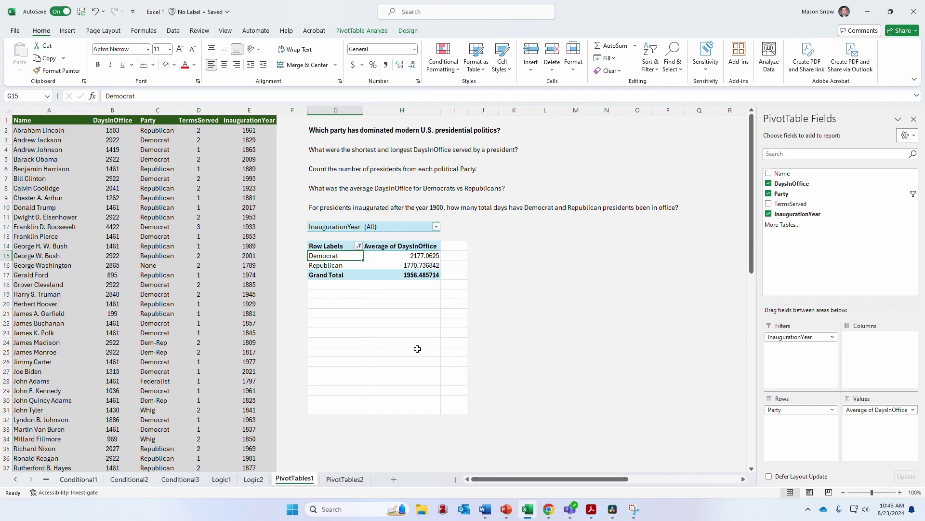
pyautogui.click(832, 338)
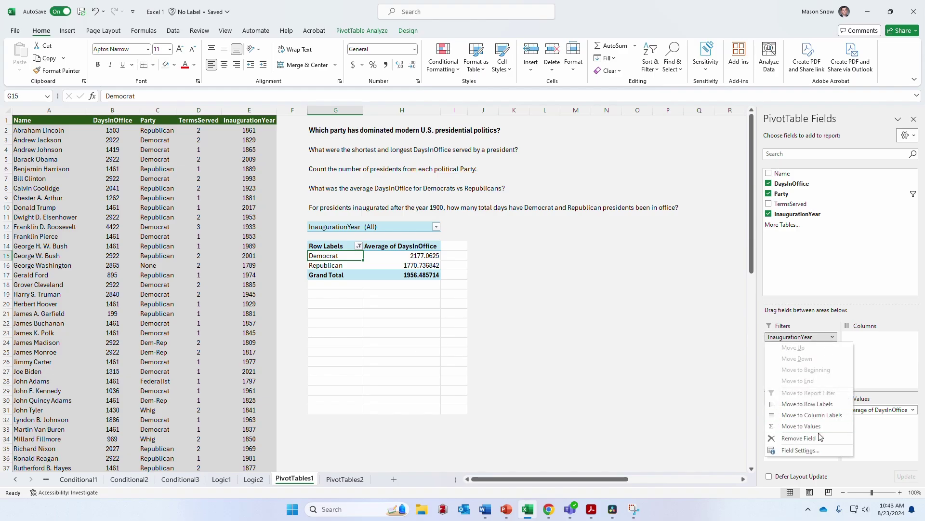
pyautogui.click(799, 438)
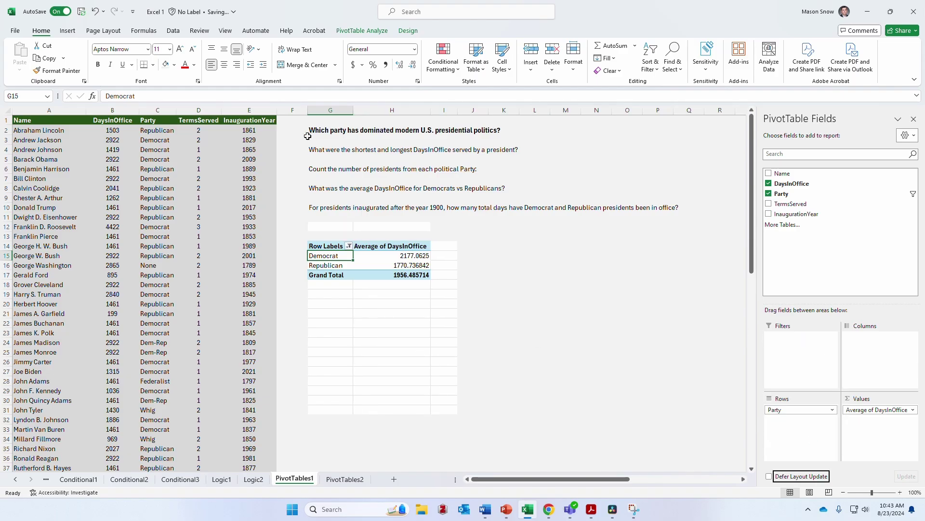
# Insert a new column F beside InaugurationYear and give it the header After1900.
pyautogui.rightClick(292, 111)
pyautogui.click(341, 210)
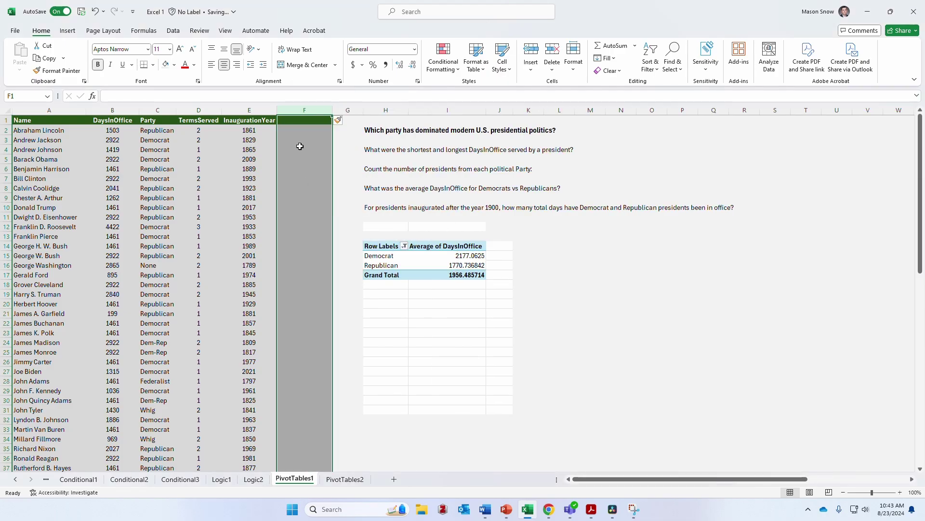
pyautogui.write('After1900')
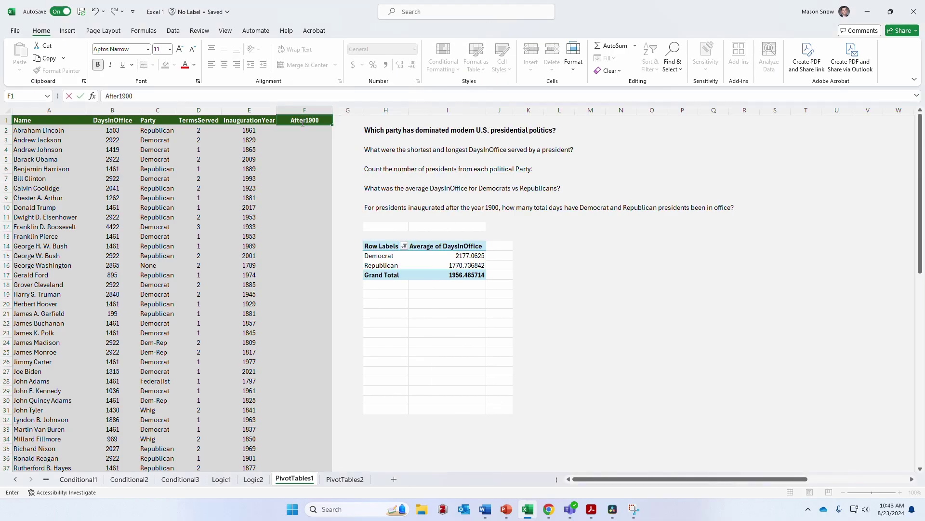
pyautogui.press('Return')
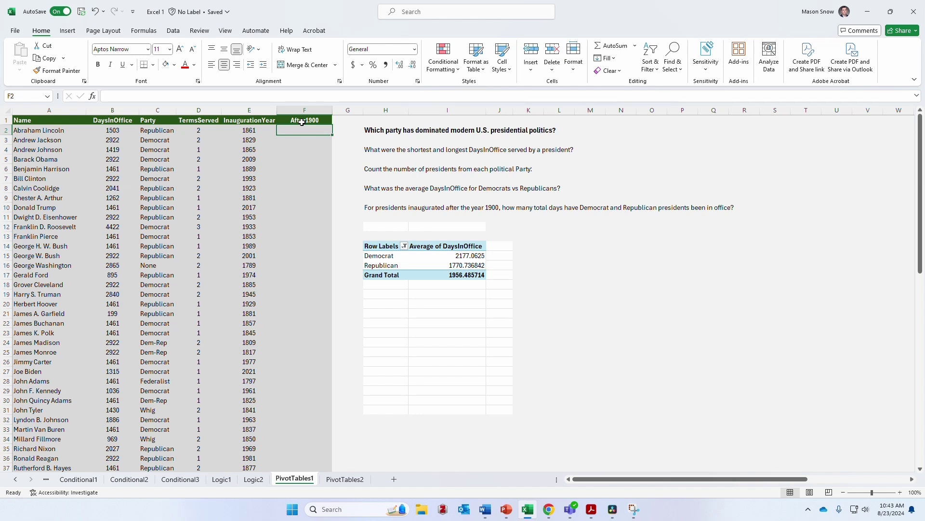
# Enter =IF(E2>1900,"Yes","No") in F2 and fill the formula down the After1900 column.
pyautogui.write('=')
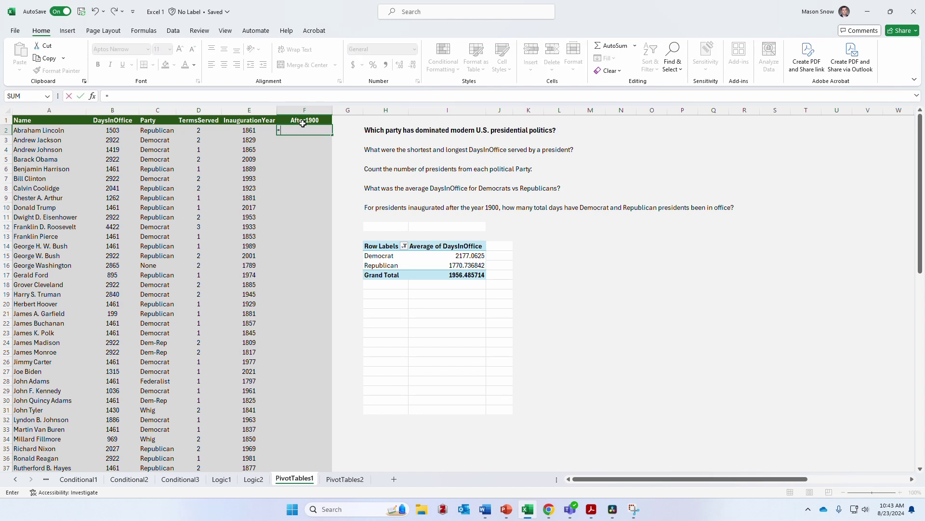
pyautogui.write('if(')
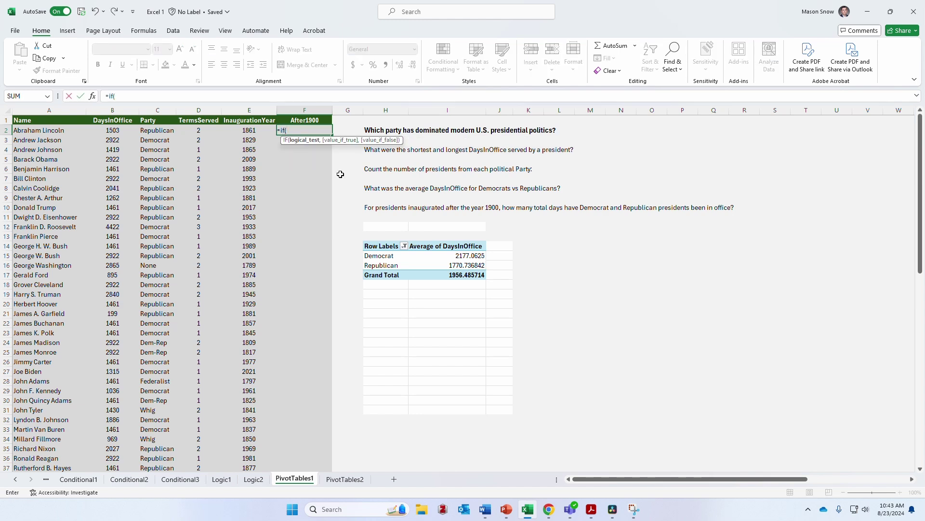
pyautogui.press('Left')
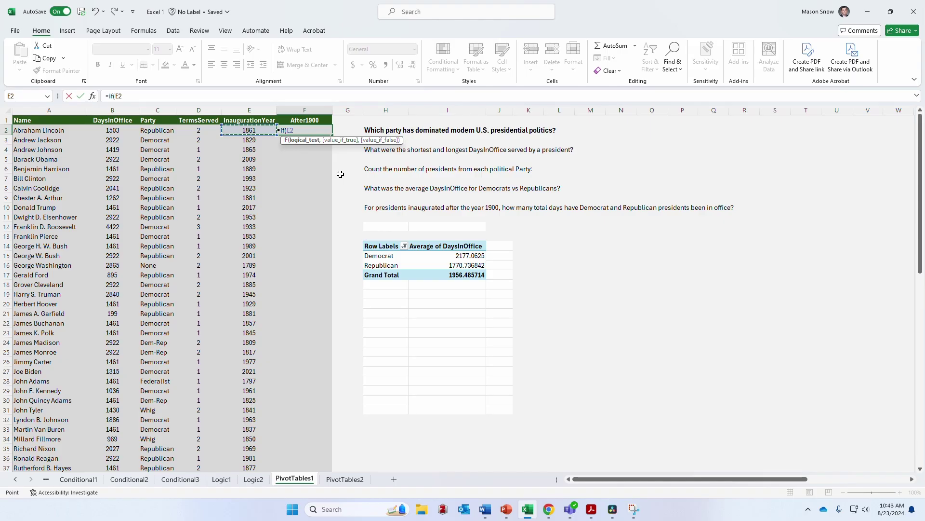
pyautogui.write('>1900,')
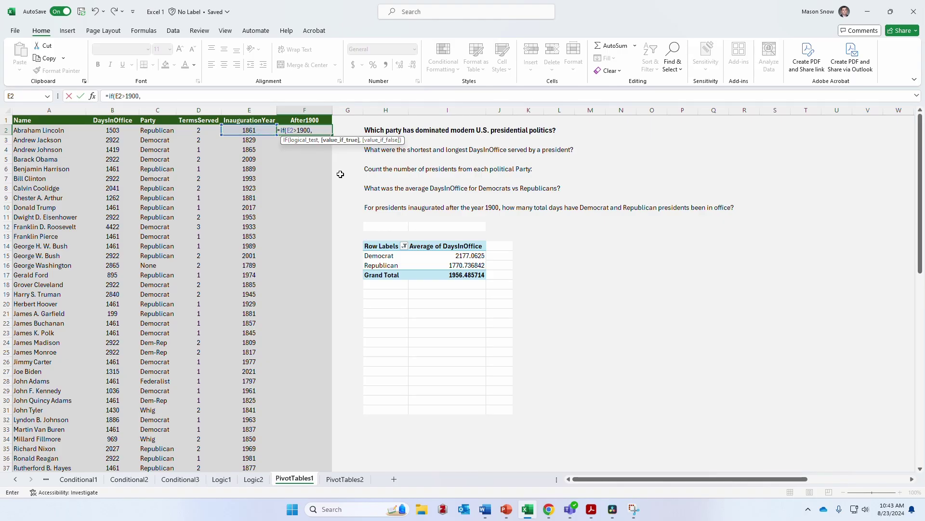
pyautogui.write('"Yes","No')
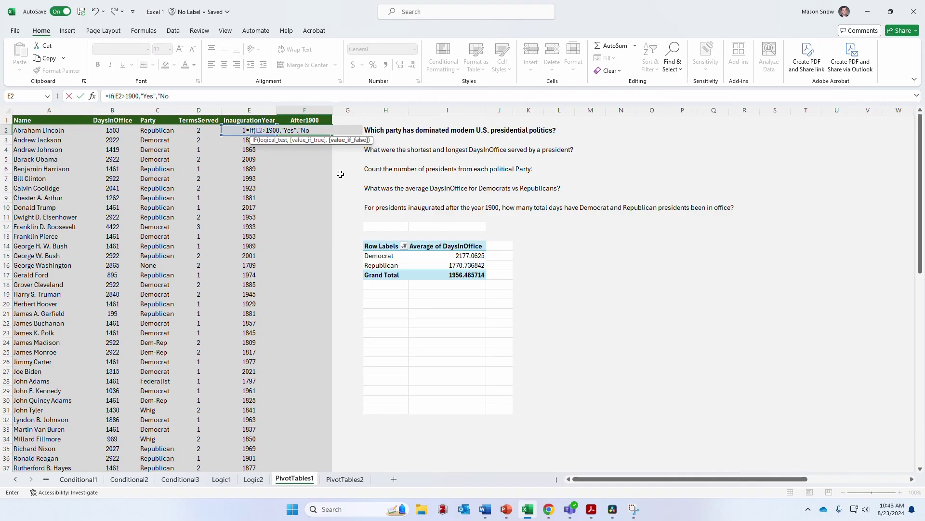
pyautogui.press('Return')
pyautogui.press('Up')
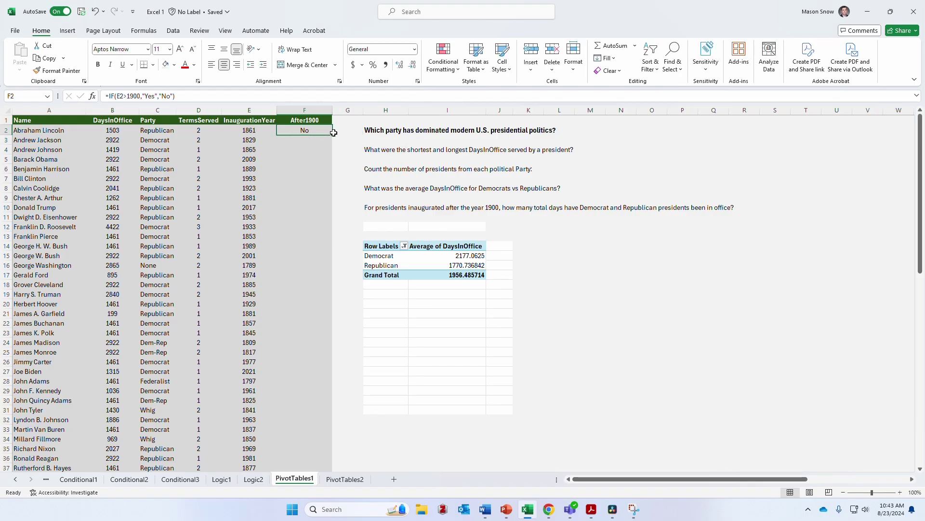
pyautogui.doubleClick(332, 135)
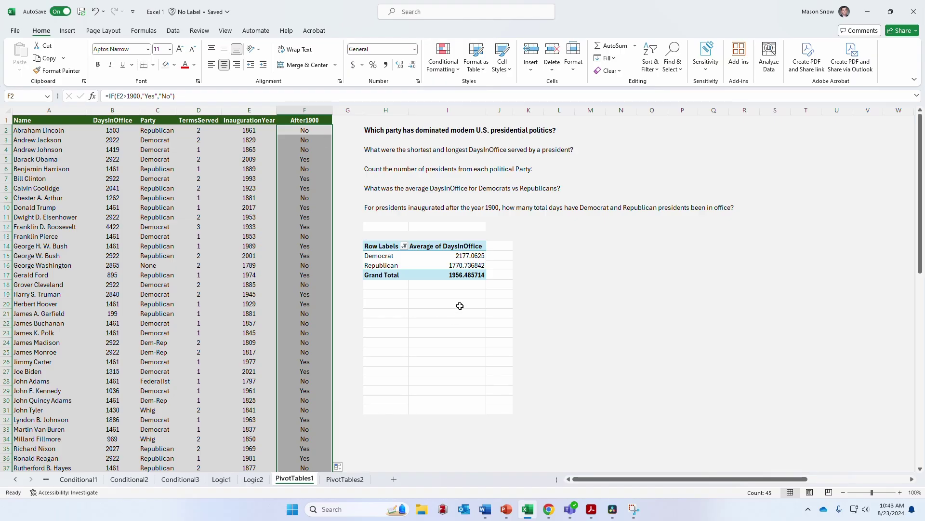
# Apply the light green outlined PivotTable style to the per-party PivotTable.
pyautogui.click(424, 260)
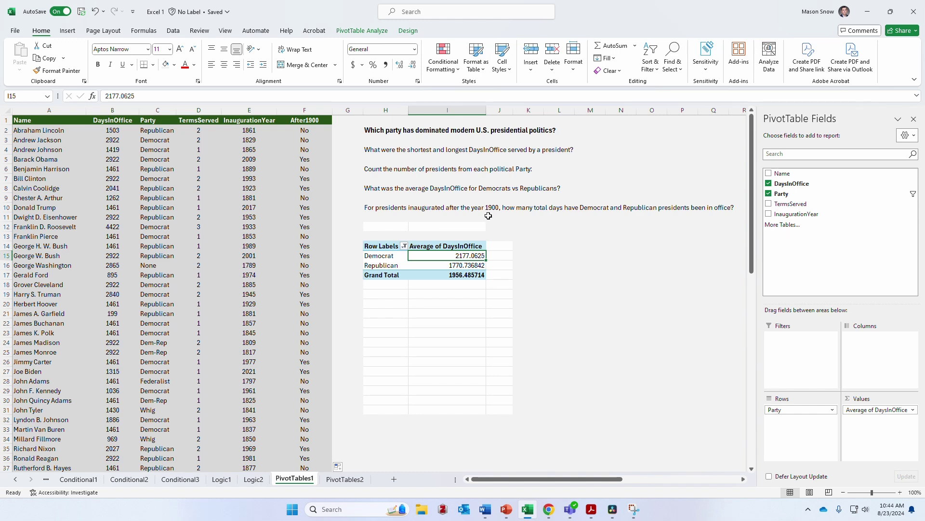
pyautogui.click(408, 31)
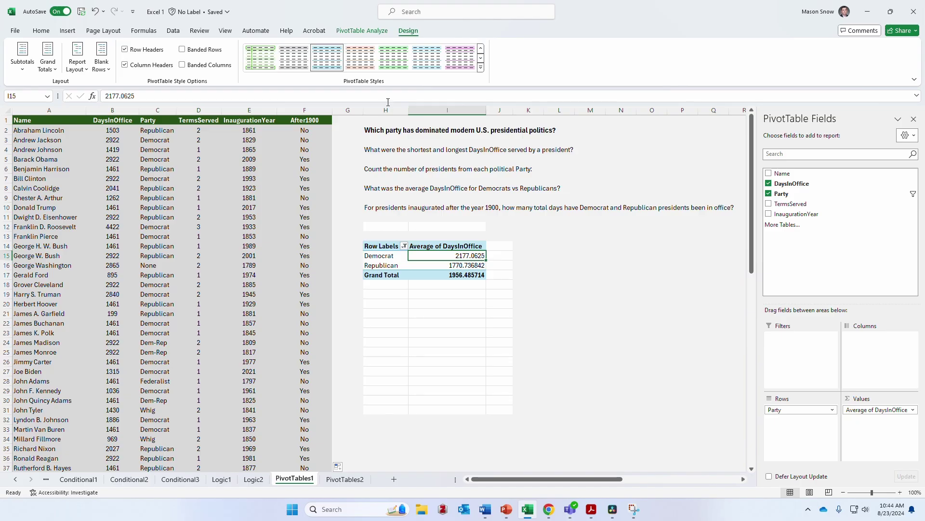
pyautogui.click(263, 63)
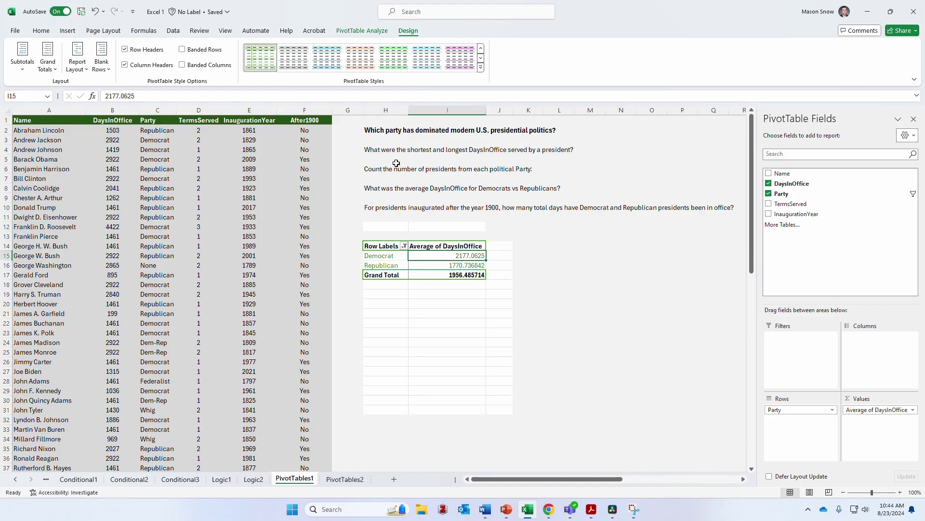
# Change the PivotTable's data source to the range A1:F46 on PivotTables1 to include the After1900 column.
pyautogui.click(363, 32)
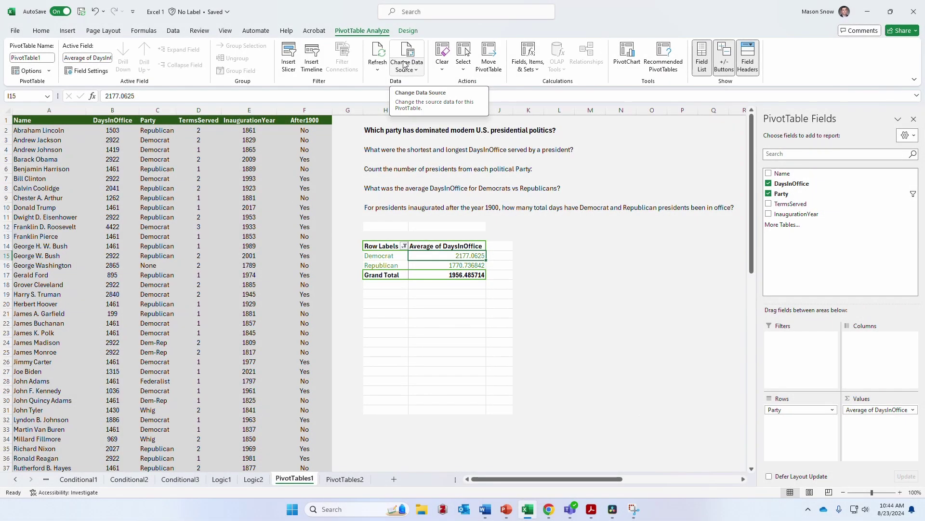
pyautogui.click(410, 55)
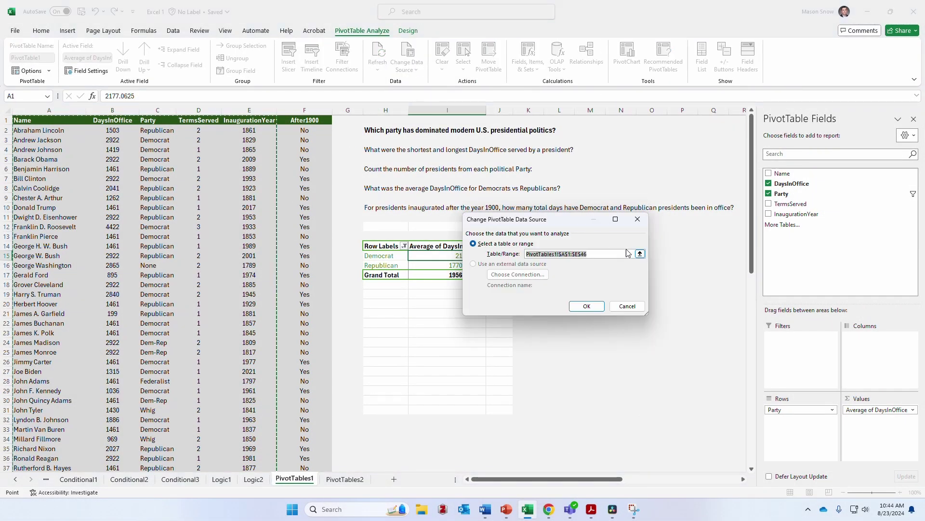
pyautogui.click(60, 123)
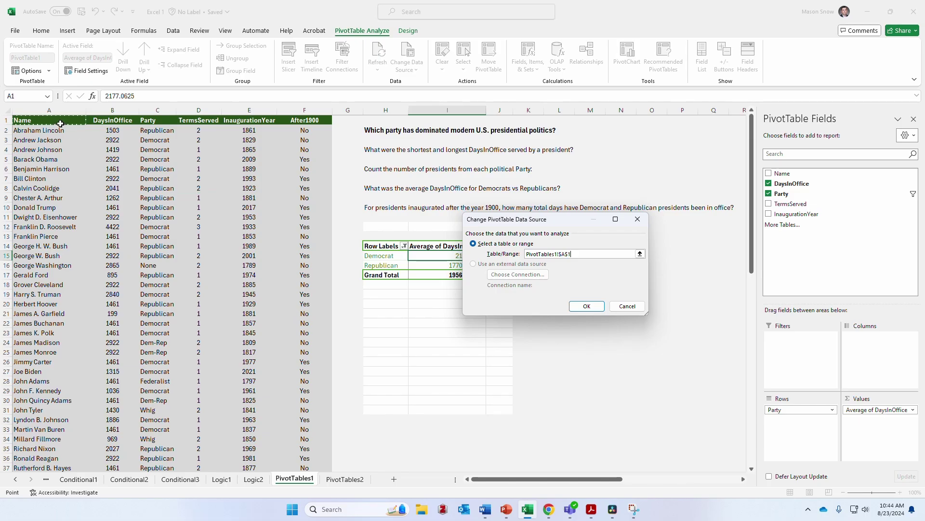
pyautogui.hotkey('ctrl', 'shift', 'Right')
pyautogui.hotkey('ctrl', 'shift', 'Down')
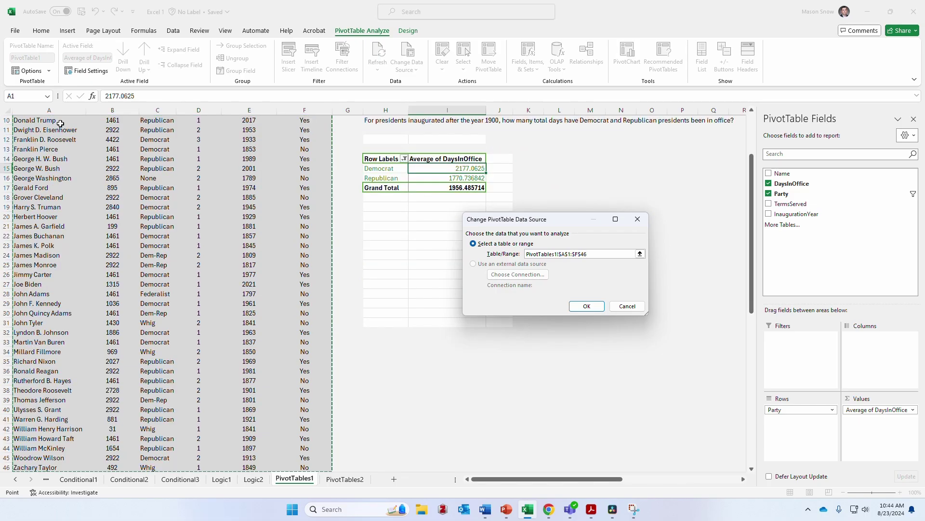
pyautogui.click(584, 307)
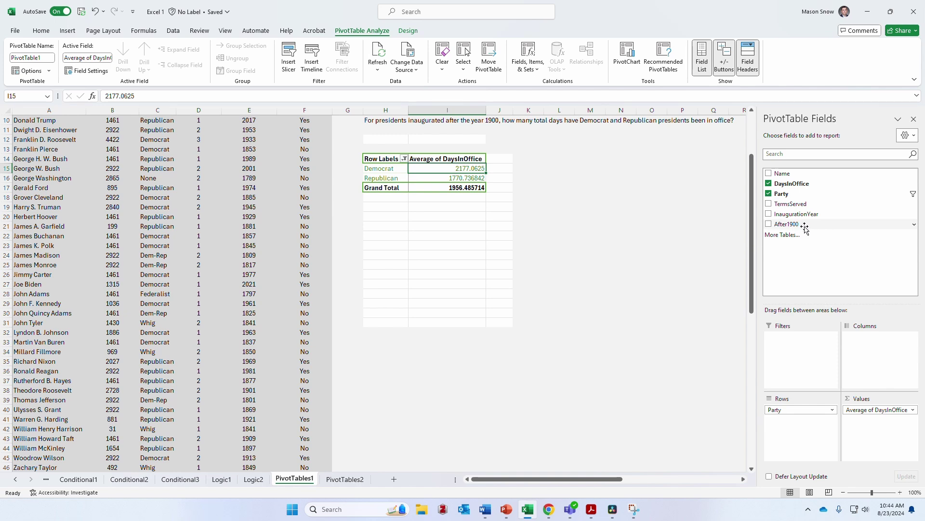
# Add After1900 as a PivotTable report filter and restrict it to Yes.
pyautogui.scroll(3, 208, 298)
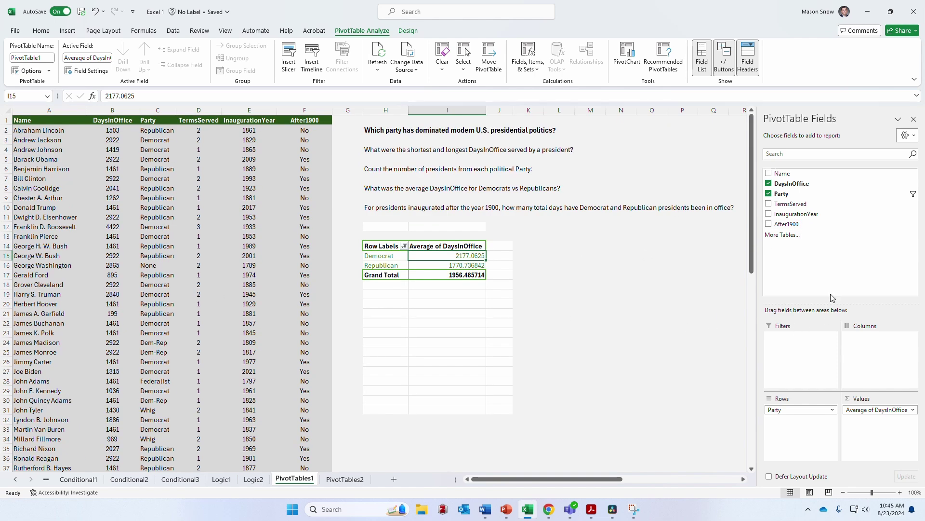
pyautogui.moveTo(806, 225); pyautogui.dragTo(804, 341)
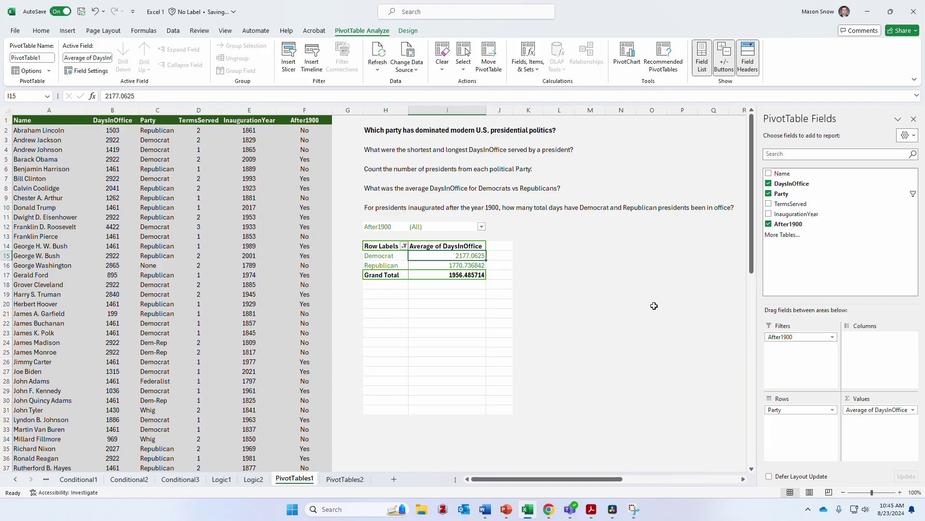
pyautogui.click(481, 228)
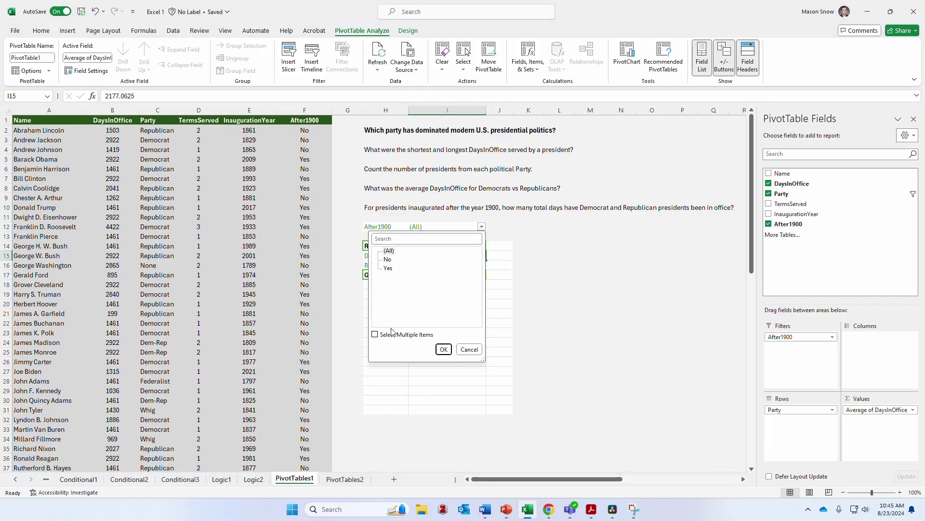
pyautogui.click(375, 334)
pyautogui.click(388, 260)
pyautogui.click(443, 349)
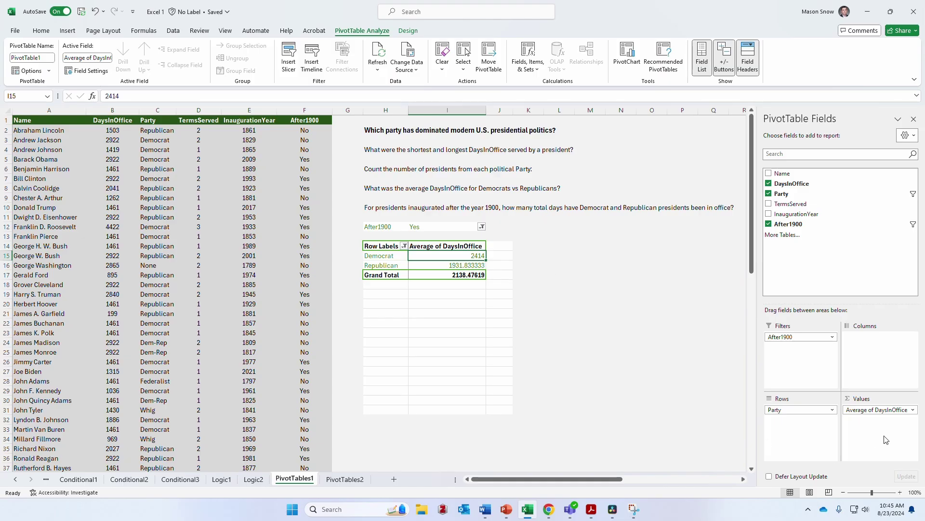
# Change the DaysInOffice value field to summarize by Sum.
pyautogui.click(880, 410)
pyautogui.click(881, 400)
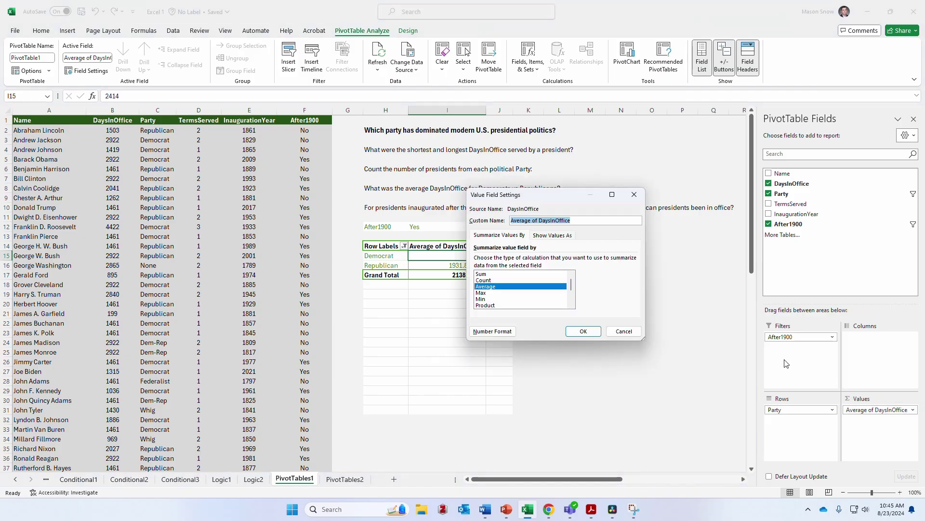
pyautogui.click(481, 274)
pyautogui.click(583, 331)
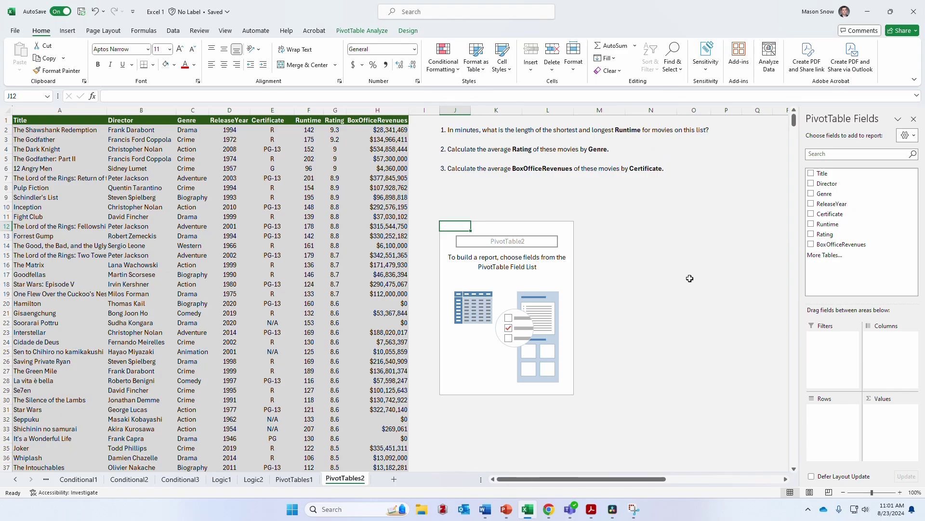
# Add Runtime twice as a value field in the PivotTable and summarize the first one by Min.
pyautogui.click(835, 224)
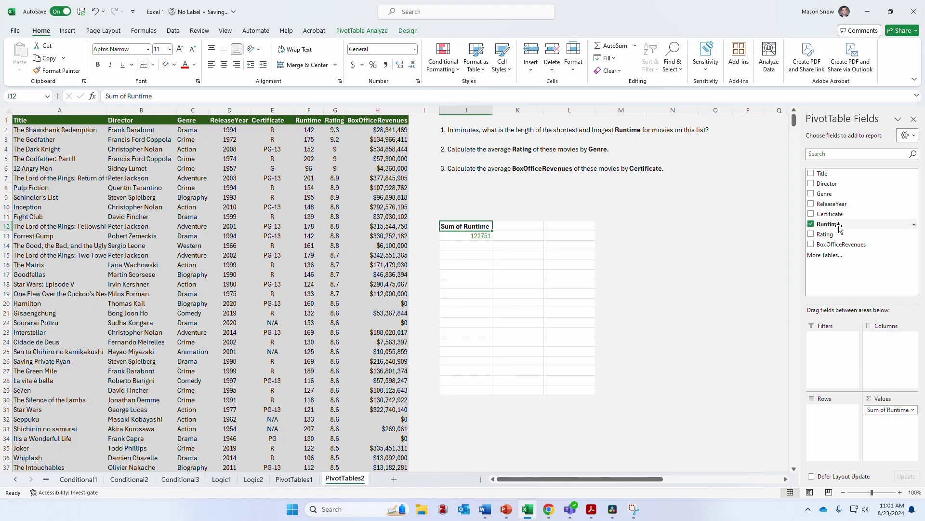
pyautogui.moveTo(839, 227); pyautogui.dragTo(896, 419)
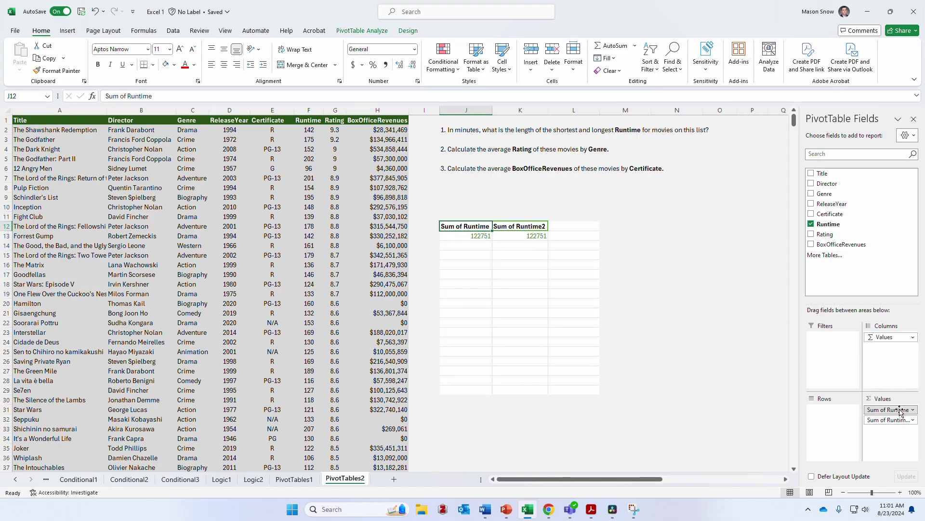
pyautogui.click(901, 409)
pyautogui.click(891, 402)
pyautogui.click(629, 290)
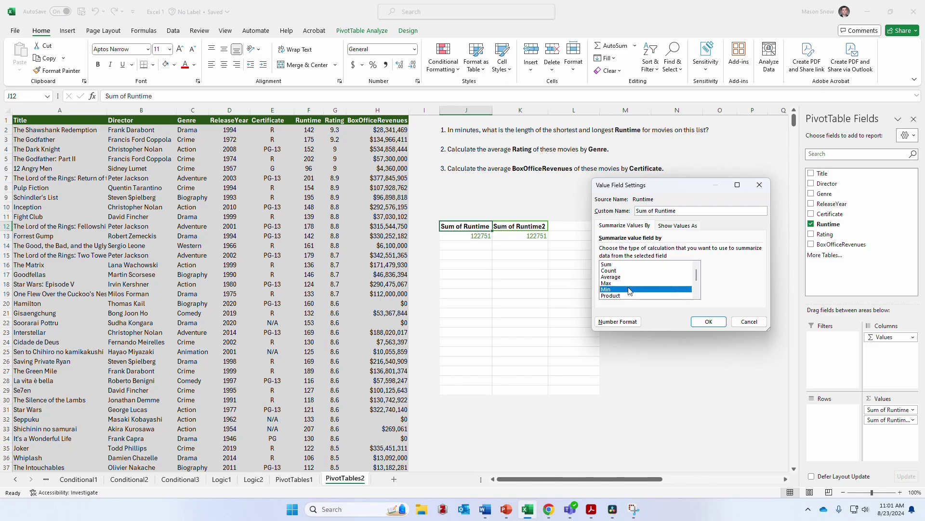
pyautogui.click(709, 322)
# Summarize the second Runtime value field by Max.
pyautogui.click(884, 420)
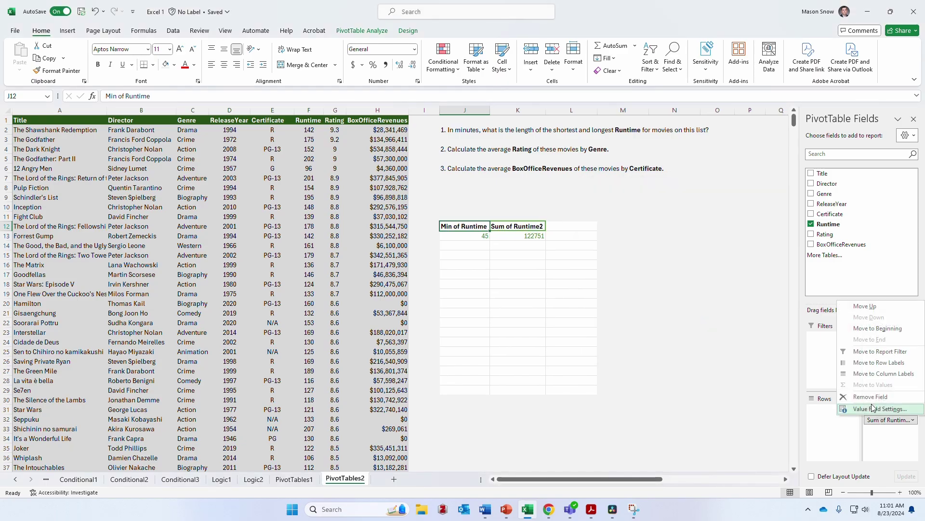
pyautogui.click(874, 408)
pyautogui.click(612, 285)
pyautogui.click(709, 322)
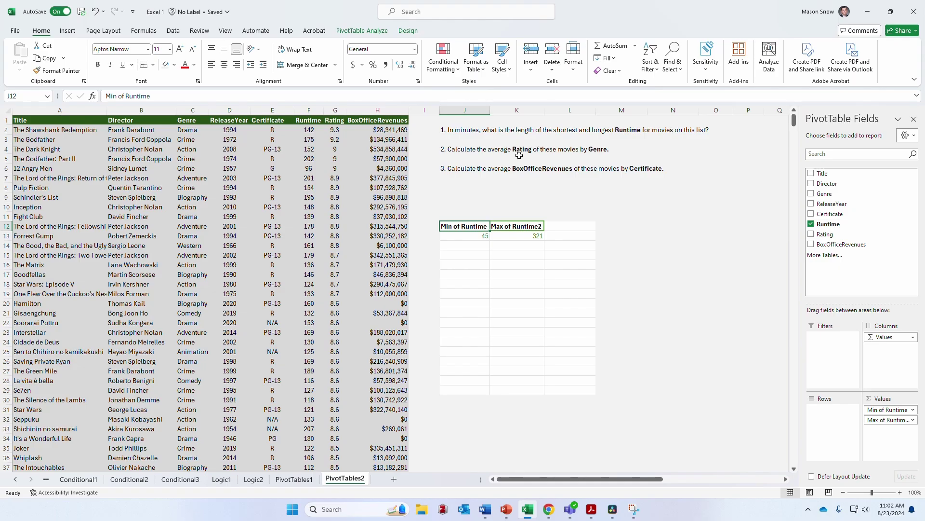
# Remove both Runtime value fields from the PivotTable.
pyautogui.click(897, 409)
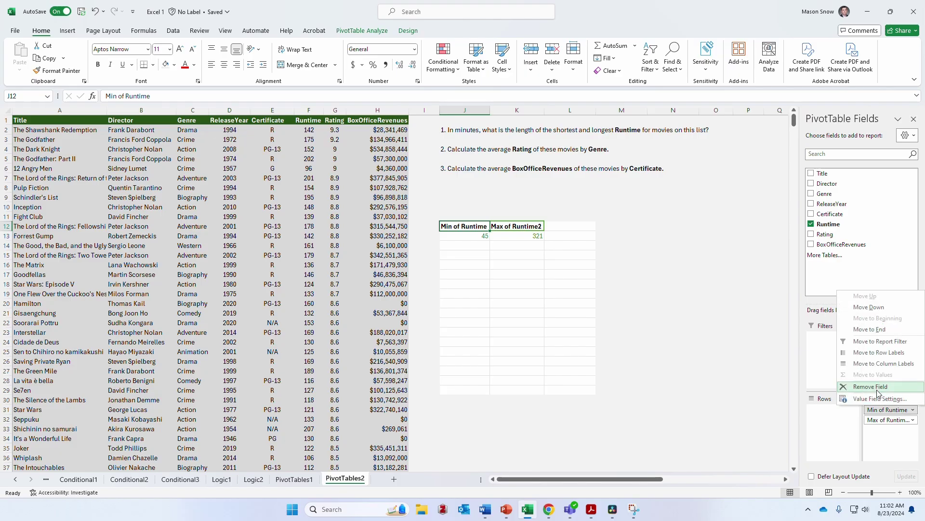
pyautogui.click(877, 386)
pyautogui.click(897, 409)
pyautogui.click(876, 386)
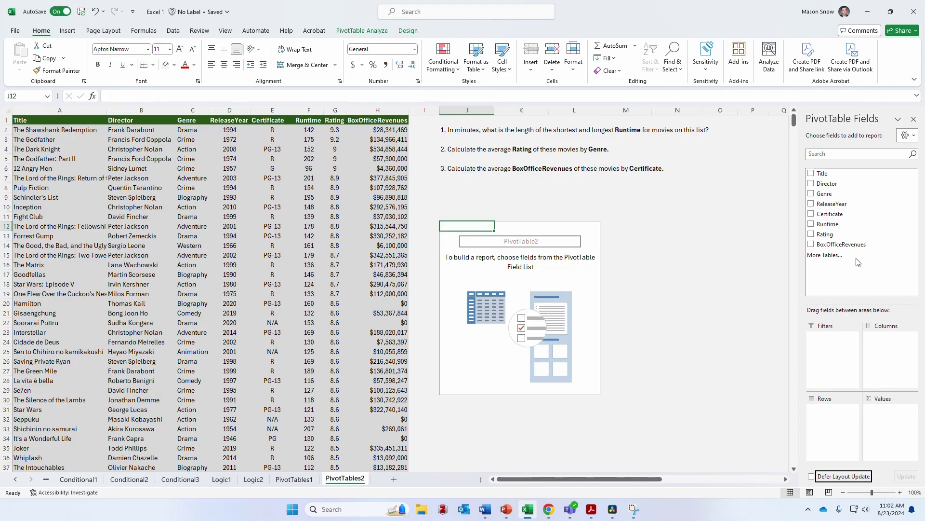
# Add Rating as a value field summarized by Average and group it by Genre in the rows.
pyautogui.moveTo(825, 234); pyautogui.dragTo(897, 415)
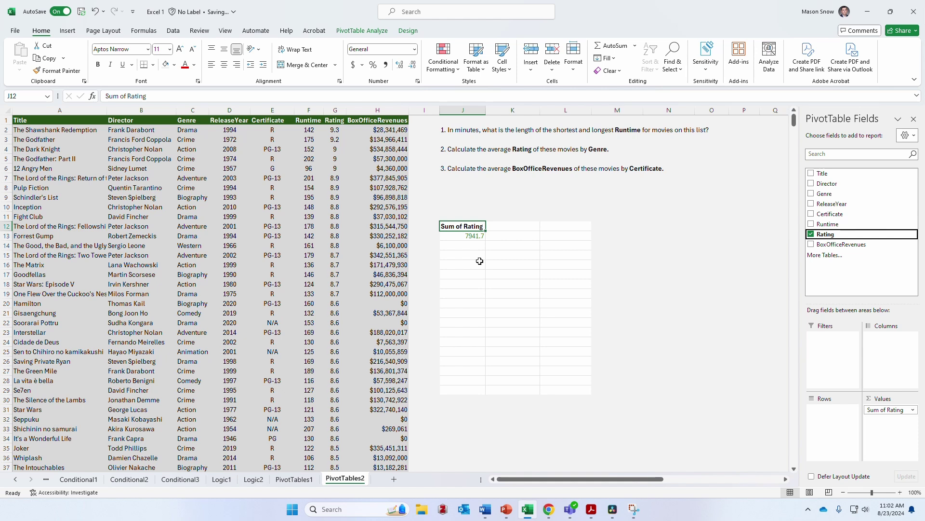
pyautogui.click(889, 410)
pyautogui.click(878, 399)
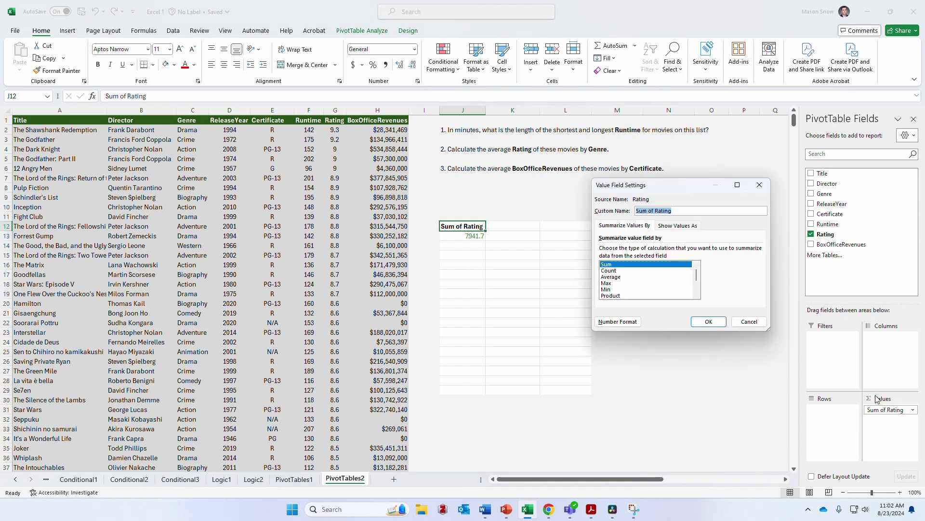
pyautogui.click(617, 277)
pyautogui.click(707, 322)
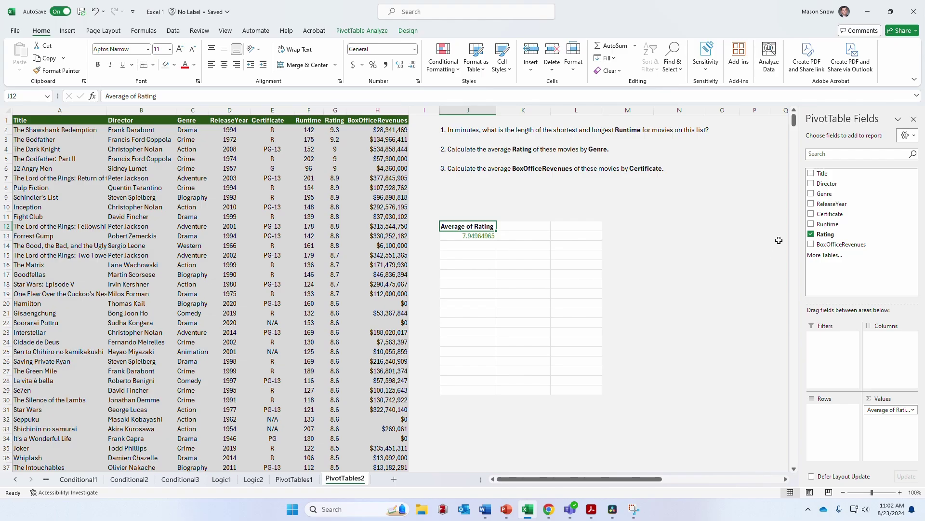
pyautogui.moveTo(826, 194); pyautogui.dragTo(826, 421)
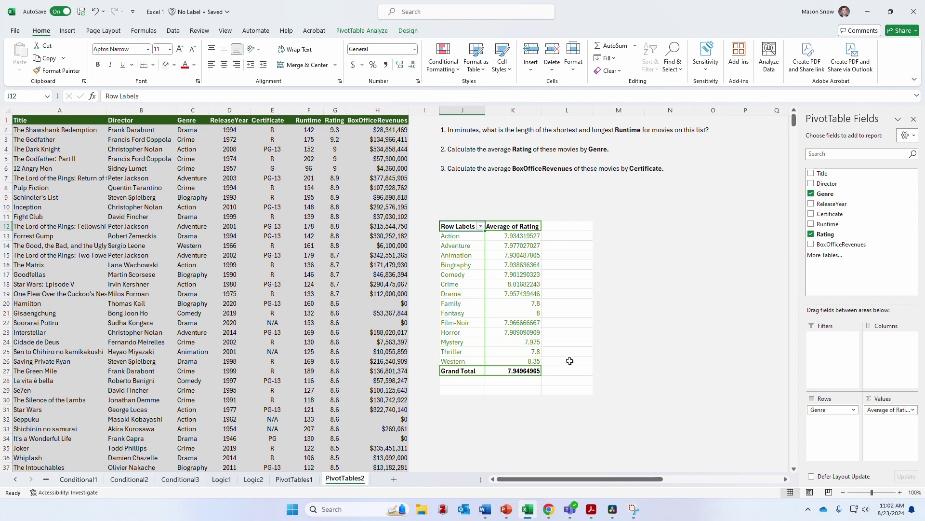
# Clear the Rating value field and the Genre row field from the PivotTable.
pyautogui.click(906, 409)
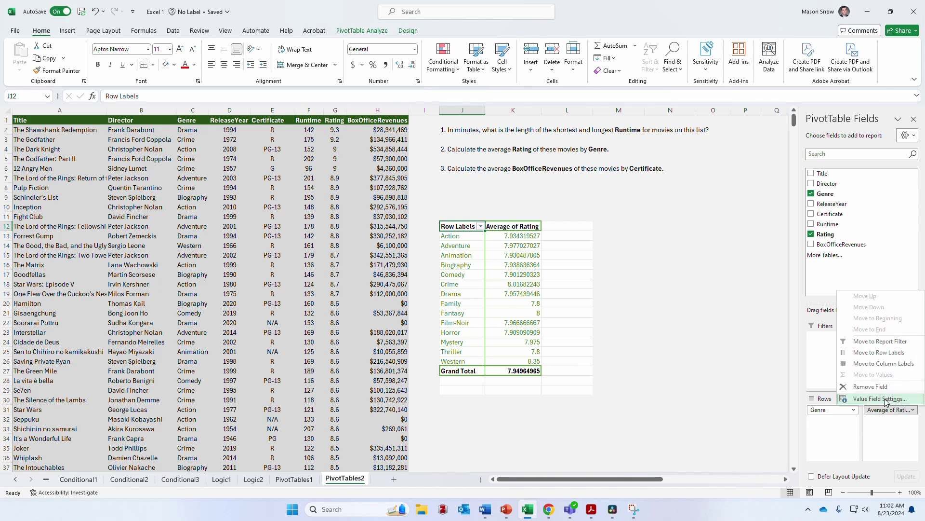
pyautogui.click(868, 387)
pyautogui.click(833, 409)
pyautogui.click(841, 386)
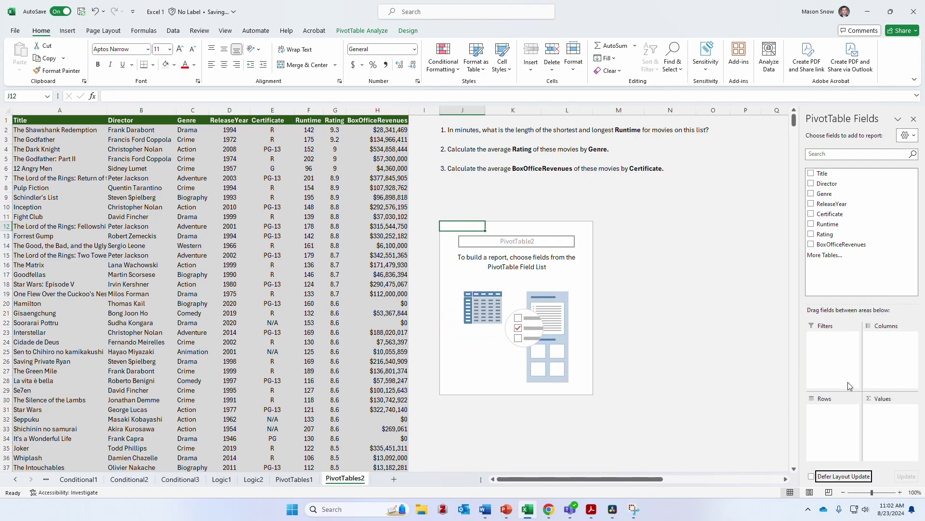
# Add BoxOfficeRevenues as a value field summarized by Average, with Certificate as the row field.
pyautogui.moveTo(847, 245); pyautogui.dragTo(891, 410)
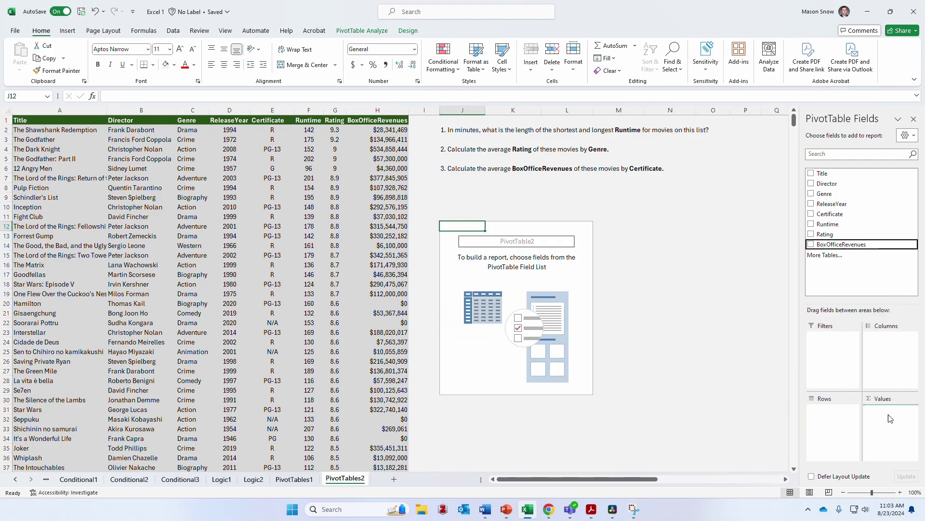
pyautogui.click(884, 410)
pyautogui.click(872, 395)
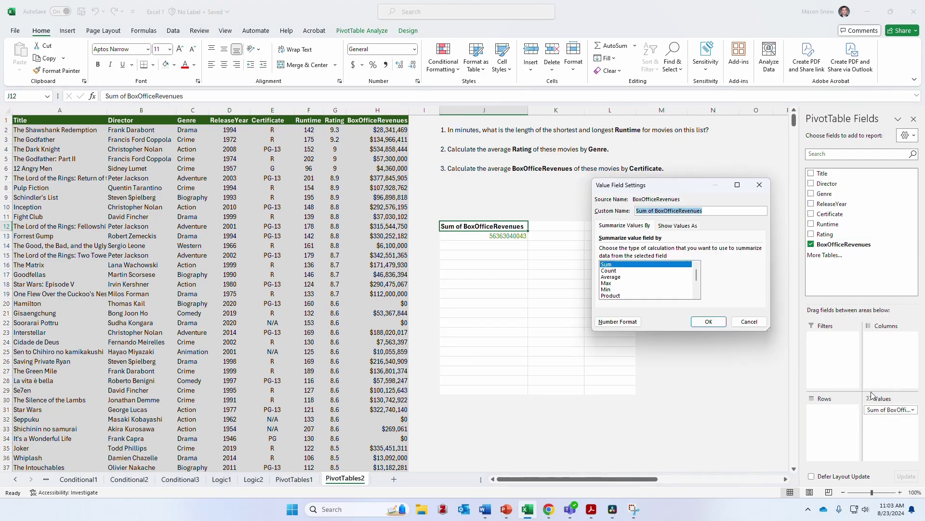
pyautogui.click(616, 277)
pyautogui.click(709, 321)
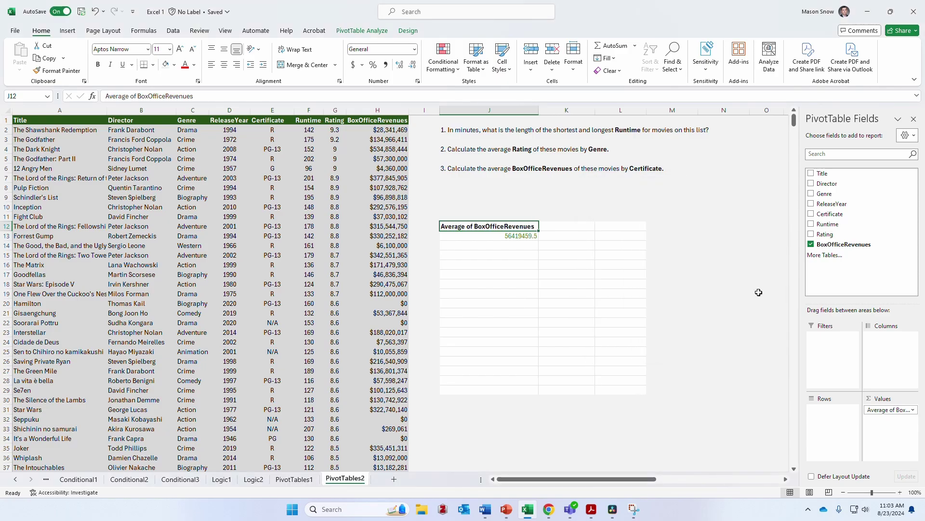
pyautogui.moveTo(837, 215); pyautogui.dragTo(832, 415)
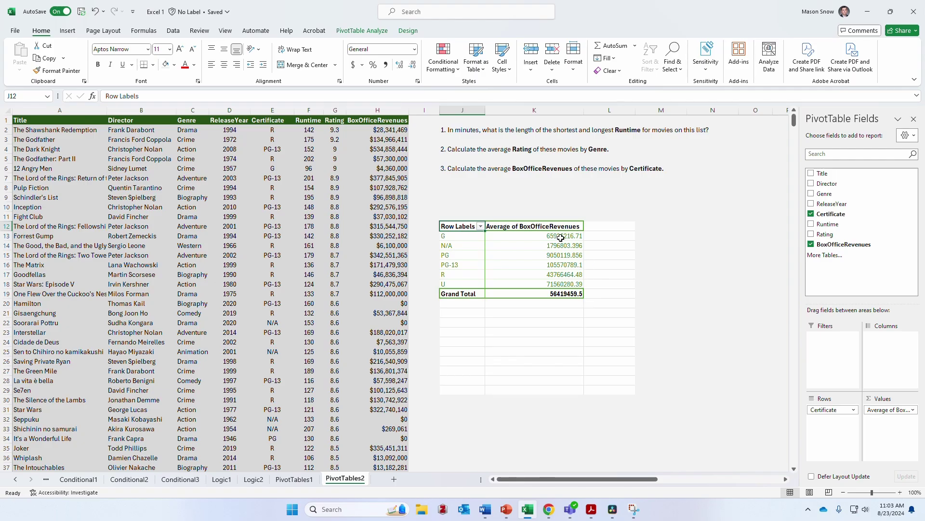
# Apply the dollar Accounting number format to the average revenues, including the grand total, and check the PG-13 and PG values.
pyautogui.moveTo(560, 238); pyautogui.dragTo(531, 293)
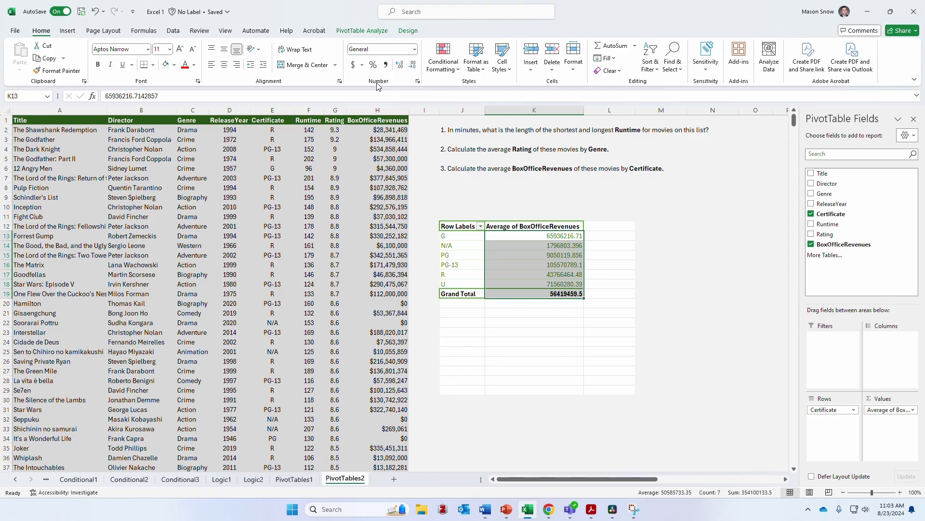
pyautogui.click(353, 65)
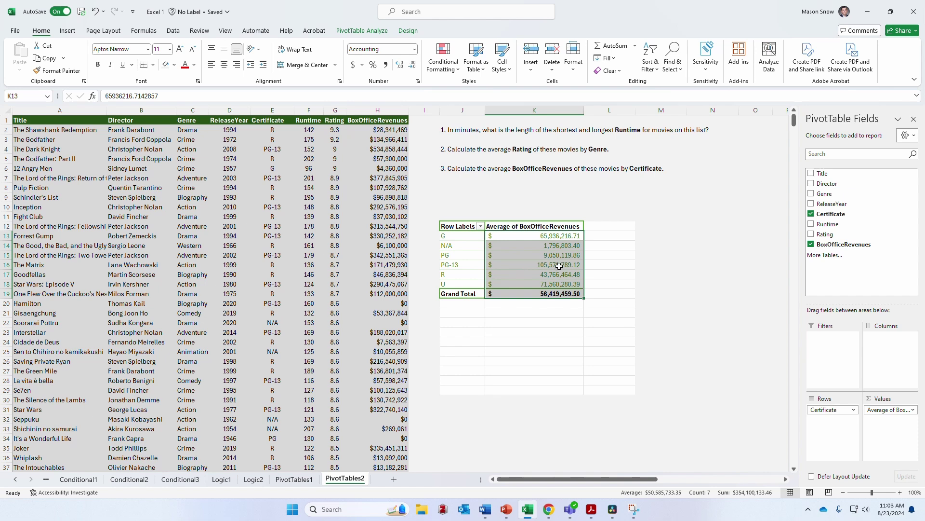
pyautogui.moveTo(559, 266); pyautogui.dragTo(482, 266)
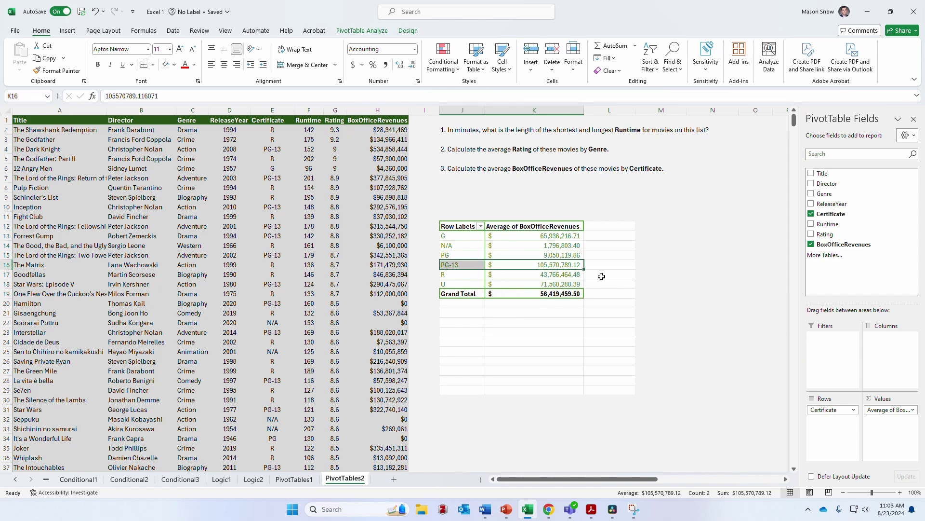
pyautogui.click(554, 256)
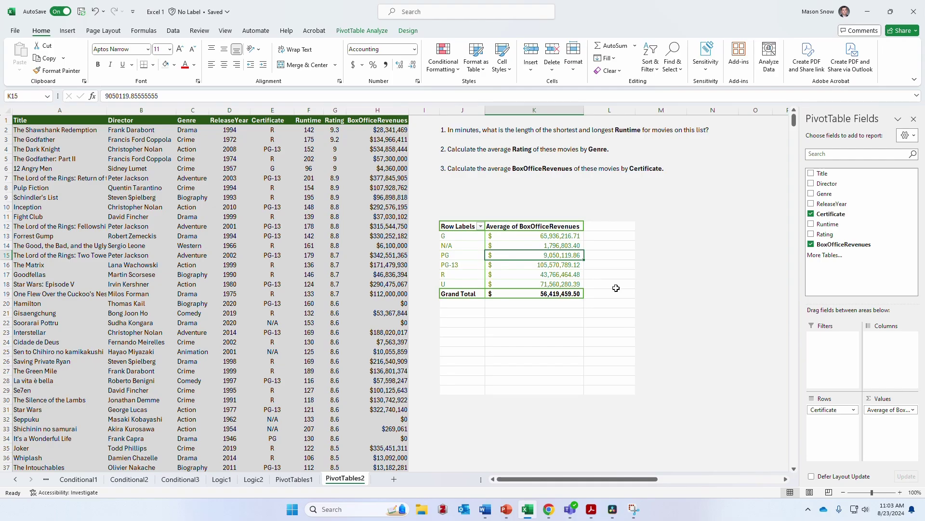